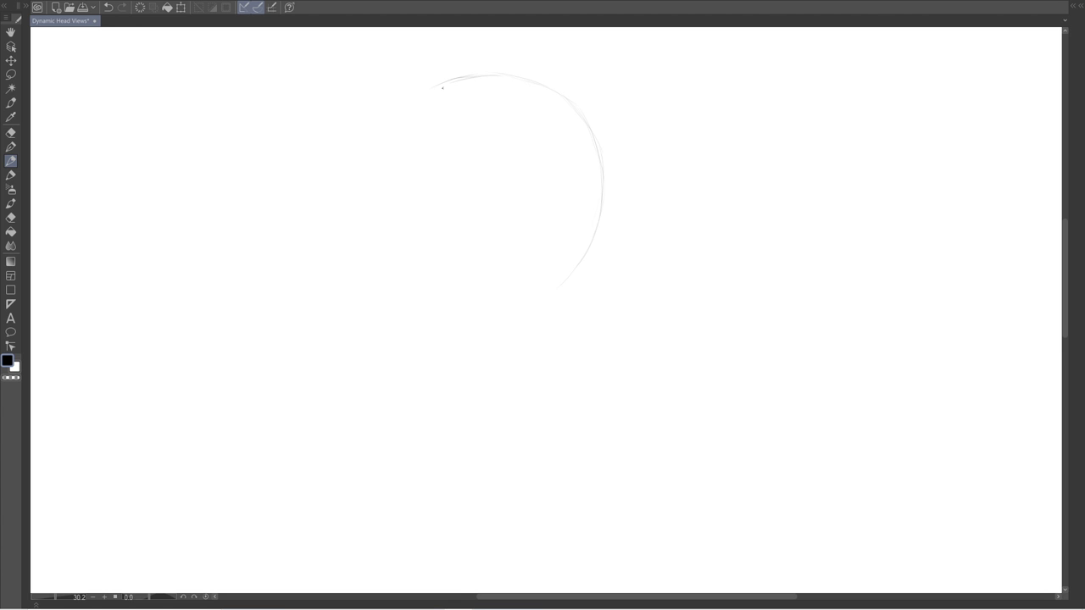
# Complete the large construction circle for the cranium and draw a short vertical centre line through its top
pyautogui.moveTo(407, 106); pyautogui.dragTo(383, 157)
pyautogui.moveTo(383, 167); pyautogui.dragTo(383, 203)
pyautogui.moveTo(395, 248)
pyautogui.mouseDown()
pyautogui.moveTo(410, 272)
pyautogui.moveTo(459, 299)
pyautogui.mouseUp()
pyautogui.moveTo(554, 281); pyautogui.dragTo(522, 299)
pyautogui.moveTo(413, 273); pyautogui.dragTo(474, 302)
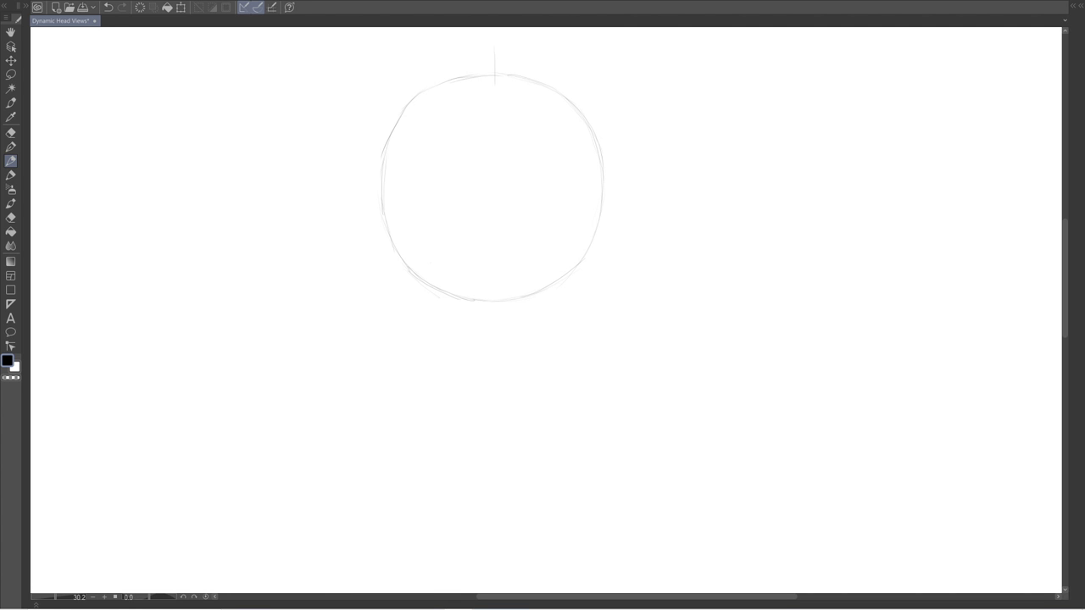
pyautogui.moveTo(494, 39); pyautogui.dragTo(494, 83)
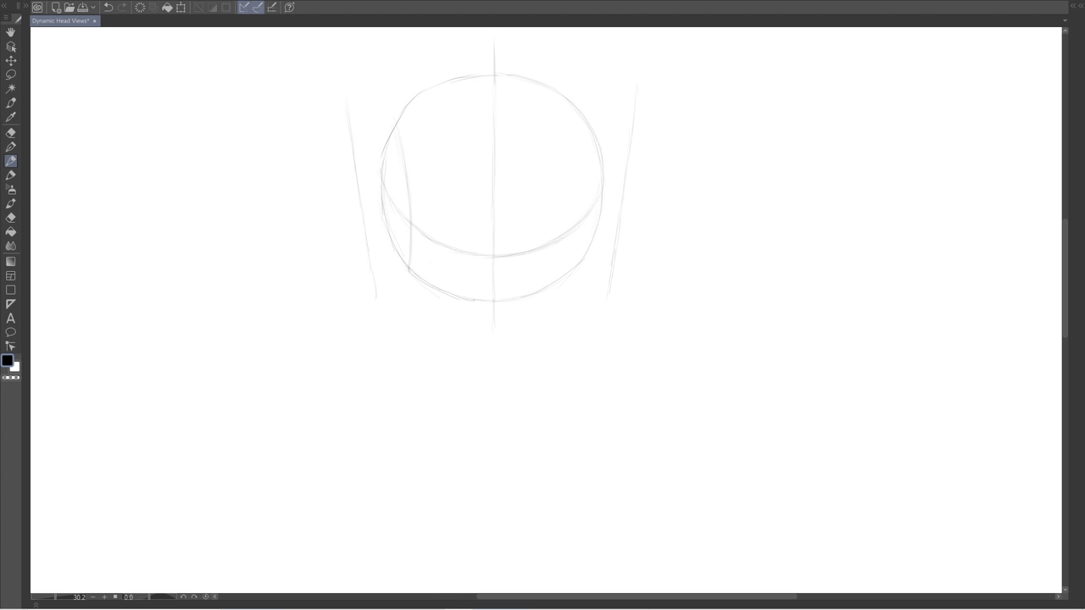
# Sketch the narrow side-plane ellipse along the circle's left edge
pyautogui.moveTo(413, 103); pyautogui.dragTo(412, 280)
pyautogui.hotkey('ctrl', 'z')
pyautogui.moveTo(397, 123); pyautogui.dragTo(392, 148)
pyautogui.moveTo(397, 122); pyautogui.dragTo(413, 254)
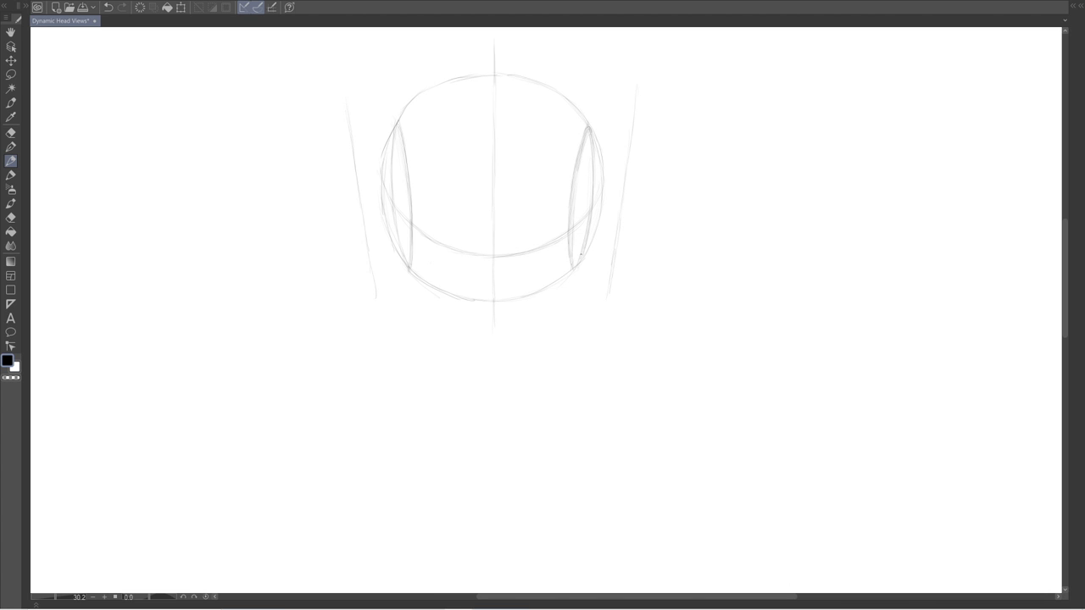
# Erase the rough outer curve of the right side-plane ellipse and redraw it with a cleaner line
pyautogui.click(11, 217)
pyautogui.moveTo(590, 164); pyautogui.dragTo(589, 209)
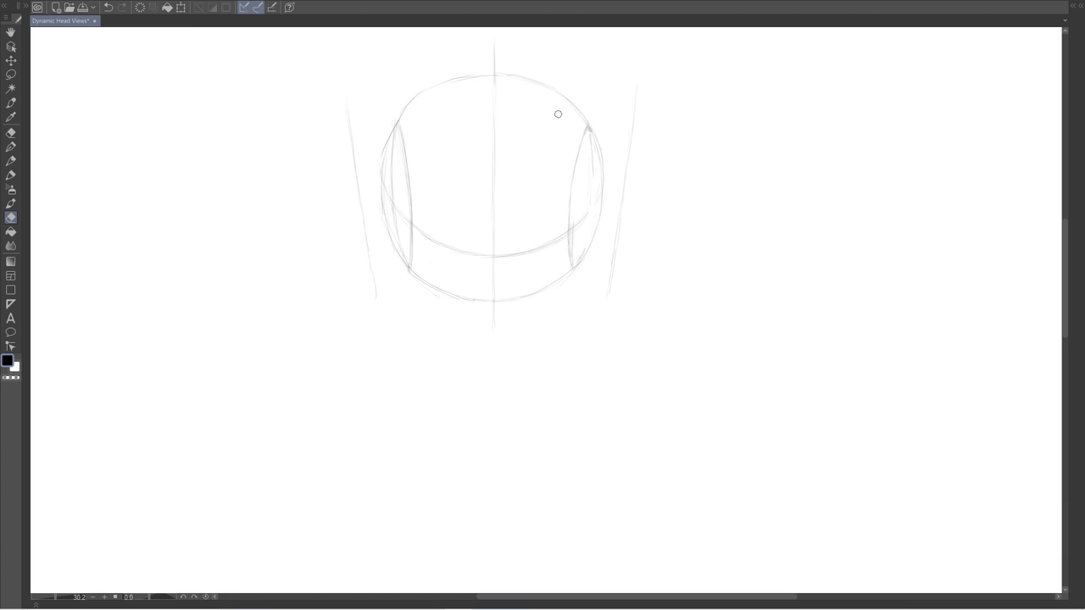
pyautogui.click(11, 160)
pyautogui.moveTo(594, 200); pyautogui.dragTo(594, 166)
# Mark two small eye ovals on either side of the centre line and erase them
pyautogui.moveTo(530, 193); pyautogui.dragTo(532, 195)
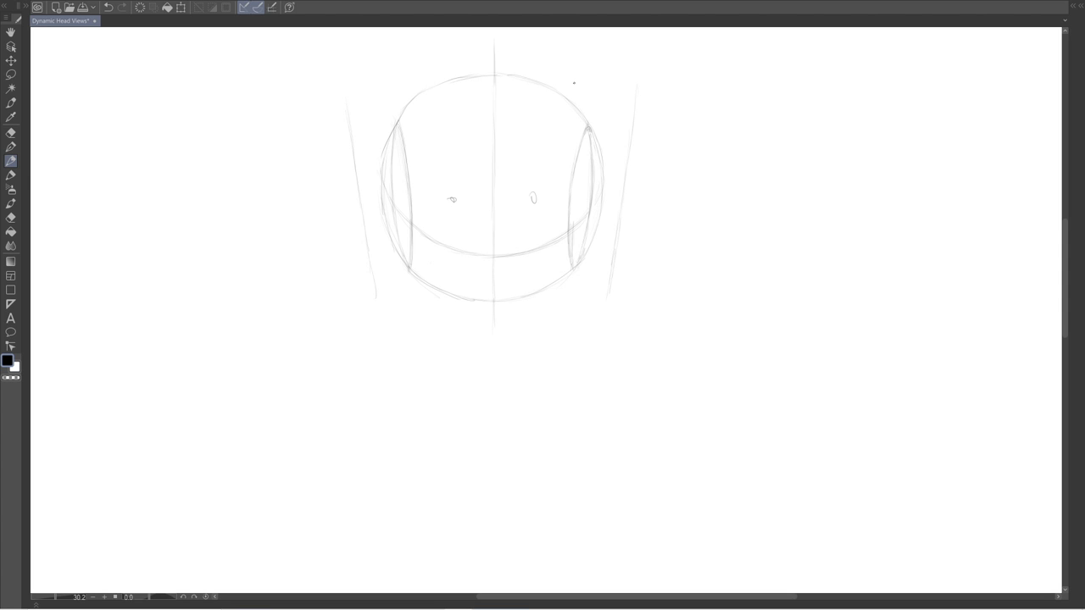
pyautogui.click(11, 217)
pyautogui.moveTo(460, 205); pyautogui.dragTo(452, 194)
pyautogui.moveTo(524, 201); pyautogui.dragTo(532, 196)
# Erase the circle's arcs outside both side ellipses and reinforce the ellipse outlines
pyautogui.moveTo(590, 131)
pyautogui.mouseDown()
pyautogui.moveTo(595, 242)
pyautogui.moveTo(577, 267)
pyautogui.mouseUp()
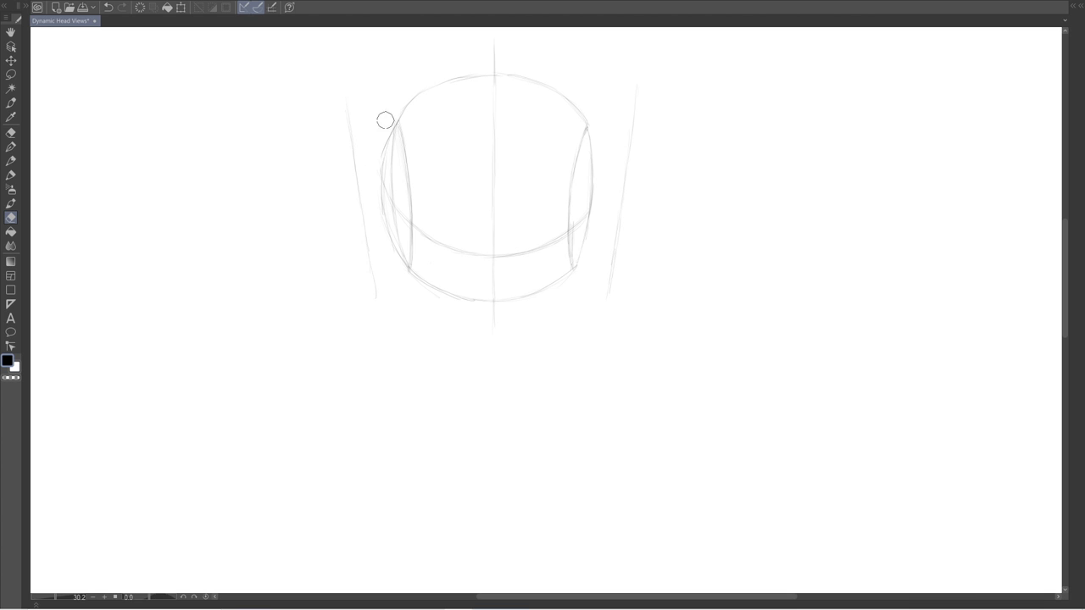
pyautogui.moveTo(385, 120)
pyautogui.mouseDown()
pyautogui.moveTo(374, 183)
pyautogui.moveTo(401, 276)
pyautogui.mouseUp()
pyautogui.click(10, 161)
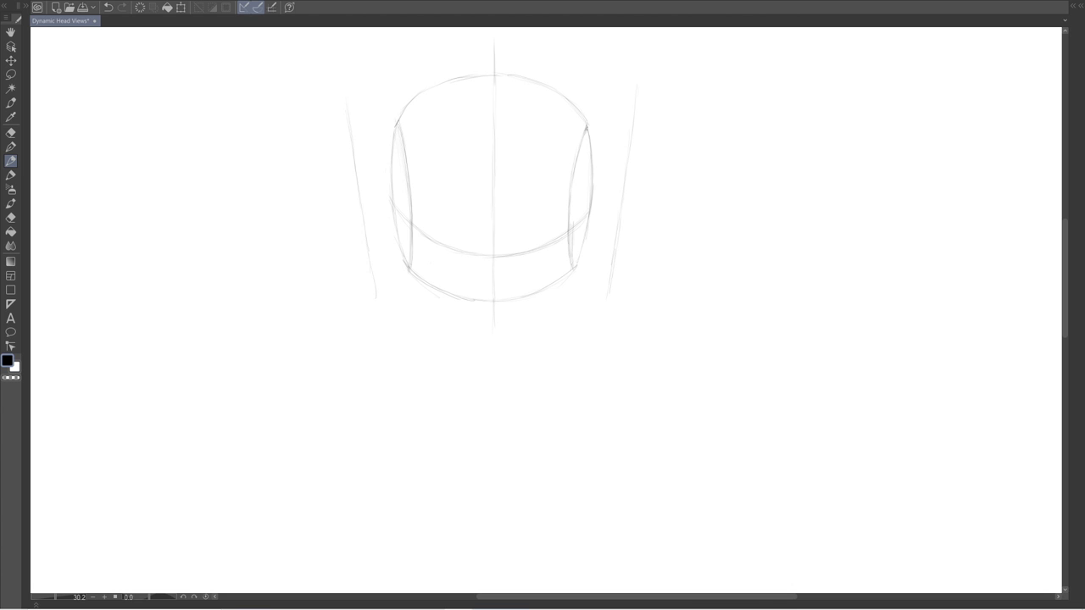
pyautogui.moveTo(589, 144)
pyautogui.mouseDown()
pyautogui.moveTo(588, 186)
pyautogui.moveTo(589, 171)
pyautogui.mouseUp()
pyautogui.moveTo(581, 241); pyautogui.dragTo(572, 266)
pyautogui.moveTo(570, 214); pyautogui.dragTo(571, 235)
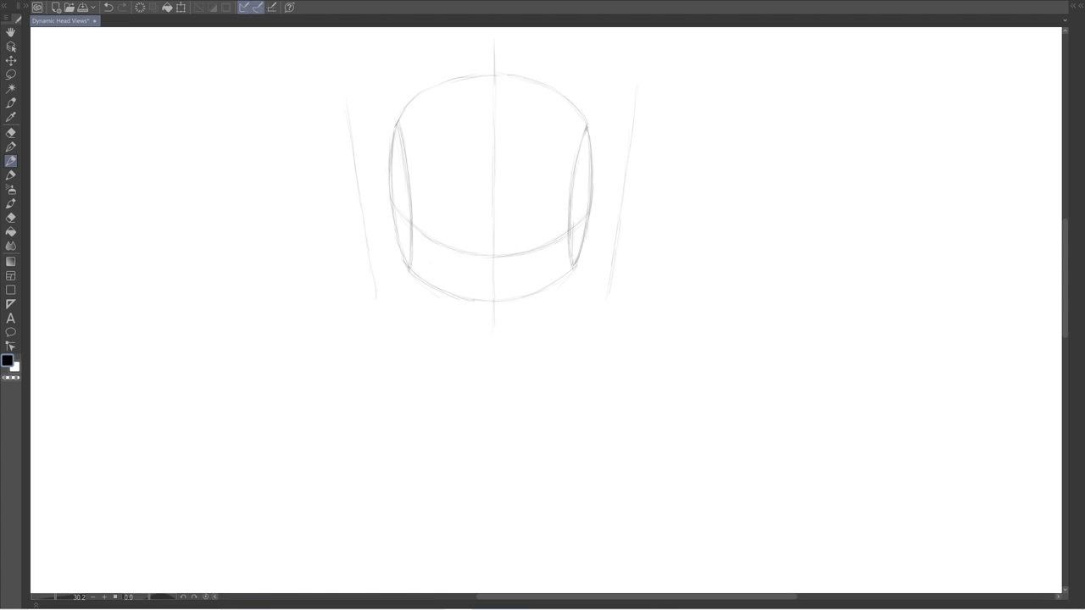
# Erase the thick inner curve of the right side ellipse and redraw it lightly
pyautogui.click(11, 217)
pyautogui.moveTo(568, 171); pyautogui.dragTo(566, 259)
pyautogui.click(11, 160)
pyautogui.hotkey('ctrl', 'z')
pyautogui.hotkey('ctrl', 'y')
# Mark the chin with a short horizontal stroke across the centre line, below the cranium
pyautogui.moveTo(487, 356)
pyautogui.mouseDown()
pyautogui.moveTo(507, 356)
pyautogui.moveTo(482, 357)
pyautogui.mouseUp()
pyautogui.hotkey('ctrl', 'z')
pyautogui.hotkey('ctrl', 'z')
pyautogui.moveTo(496, 358); pyautogui.dragTo(496, 362)
pyautogui.moveTo(479, 369); pyautogui.dragTo(505, 368)
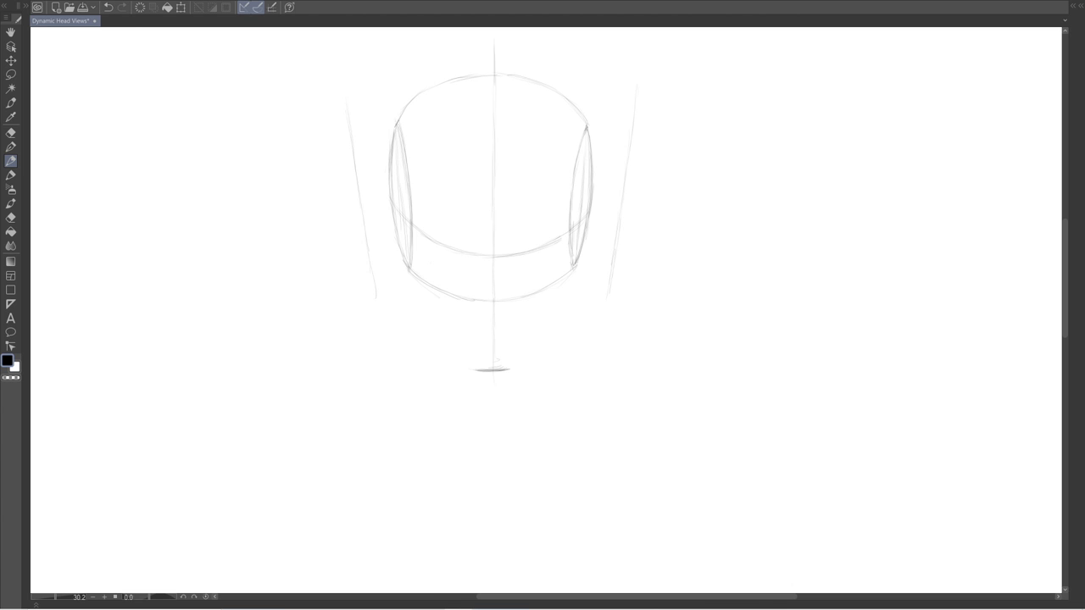
# Draw angular jawlines on both sides, running from the bottoms of the side ellipses down to the chin
pyautogui.moveTo(408, 260); pyautogui.dragTo(412, 293)
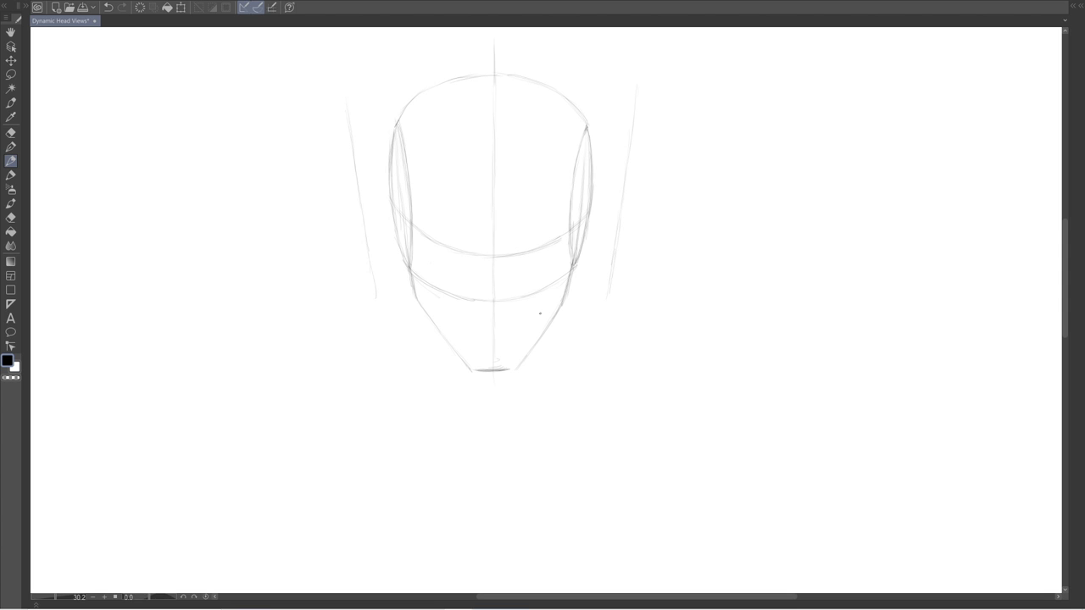
pyautogui.moveTo(580, 321)
pyautogui.mouseDown()
pyautogui.moveTo(413, 323)
pyautogui.moveTo(573, 321)
pyautogui.mouseUp()
pyautogui.hotkey('ctrl', 'z')
pyautogui.hotkey('ctrl', 'z')
pyautogui.hotkey('ctrl', 'z')
pyautogui.hotkey('ctrl', 'z')
pyautogui.moveTo(400, 213); pyautogui.dragTo(401, 222)
# Thin out the heavy chin stroke with the eraser and redraw it as a clean line joining the jawlines
pyautogui.click(11, 218)
pyautogui.moveTo(477, 371)
pyautogui.mouseDown()
pyautogui.moveTo(509, 366)
pyautogui.moveTo(512, 374)
pyautogui.moveTo(530, 355)
pyautogui.moveTo(497, 367)
pyautogui.mouseUp()
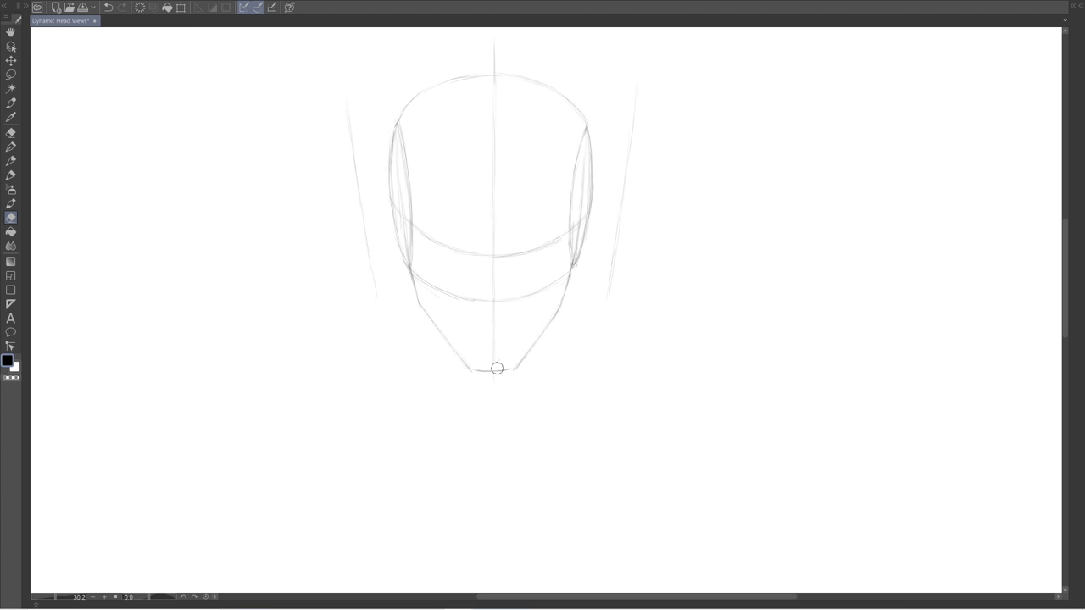
pyautogui.click(11, 160)
pyautogui.moveTo(481, 371)
pyautogui.mouseDown()
pyautogui.moveTo(514, 369)
pyautogui.moveTo(498, 370)
pyautogui.mouseUp()
pyautogui.click(10, 217)
pyautogui.moveTo(510, 368)
pyautogui.mouseDown()
pyautogui.moveTo(471, 370)
pyautogui.moveTo(480, 373)
pyautogui.mouseUp()
pyautogui.click(10, 160)
pyautogui.hotkey('ctrl', 'z')
# Sketch a double-headed arrow along the right jaw edge and undo the annotation strokes
pyautogui.click(546, 343)
pyautogui.moveTo(571, 310)
pyautogui.mouseDown()
pyautogui.moveTo(524, 369)
pyautogui.moveTo(534, 361)
pyautogui.mouseUp()
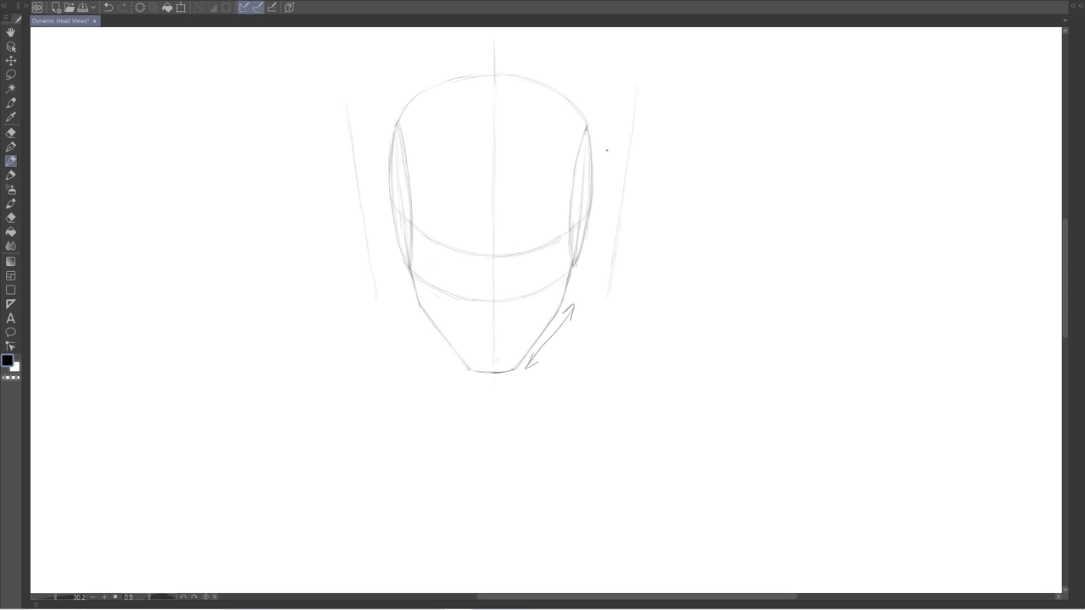
pyautogui.hotkey('ctrl', 'z')
pyautogui.click(11, 218)
pyautogui.click(11, 160)
pyautogui.moveTo(558, 302)
pyautogui.mouseDown()
pyautogui.moveTo(426, 304)
pyautogui.moveTo(563, 304)
pyautogui.moveTo(548, 309)
pyautogui.mouseUp()
pyautogui.hotkey('ctrl', 'z')
pyautogui.hotkey('ctrl', 'z')
pyautogui.hotkey('ctrl', 'z')
pyautogui.hotkey('ctrl', 'z')
# Clean up around the right jaw edge with the eraser and reinforce the left jawline near the chin
pyautogui.click(11, 217)
pyautogui.moveTo(582, 293); pyautogui.dragTo(516, 380)
pyautogui.click(11, 160)
pyautogui.moveTo(455, 354); pyautogui.dragTo(468, 368)
pyautogui.moveTo(339, 263)
pyautogui.mouseDown()
pyautogui.moveTo(307, 278)
pyautogui.moveTo(341, 258)
pyautogui.moveTo(299, 278)
pyautogui.moveTo(268, 276)
pyautogui.moveTo(284, 281)
pyautogui.moveTo(240, 264)
pyautogui.mouseUp()
pyautogui.hotkey('ctrl', 'z')
pyautogui.hotkey('ctrl', 'z')
pyautogui.hotkey('ctrl', 'z')
pyautogui.hotkey('ctrl', 'z')
pyautogui.hotkey('ctrl', 'z')
pyautogui.hotkey('ctrl', 'z')
# Sketch a small angular U-shaped jaw band as a side example, left of the head
pyautogui.moveTo(338, 225); pyautogui.dragTo(337, 243)
pyautogui.moveTo(339, 226)
pyautogui.mouseDown()
pyautogui.moveTo(313, 277)
pyautogui.moveTo(274, 272)
pyautogui.moveTo(258, 231)
pyautogui.mouseUp()
pyautogui.moveTo(340, 226)
pyautogui.mouseDown()
pyautogui.moveTo(315, 248)
pyautogui.moveTo(327, 229)
pyautogui.moveTo(310, 260)
pyautogui.moveTo(280, 263)
pyautogui.moveTo(271, 227)
pyautogui.moveTo(252, 231)
pyautogui.moveTo(276, 270)
pyautogui.mouseUp()
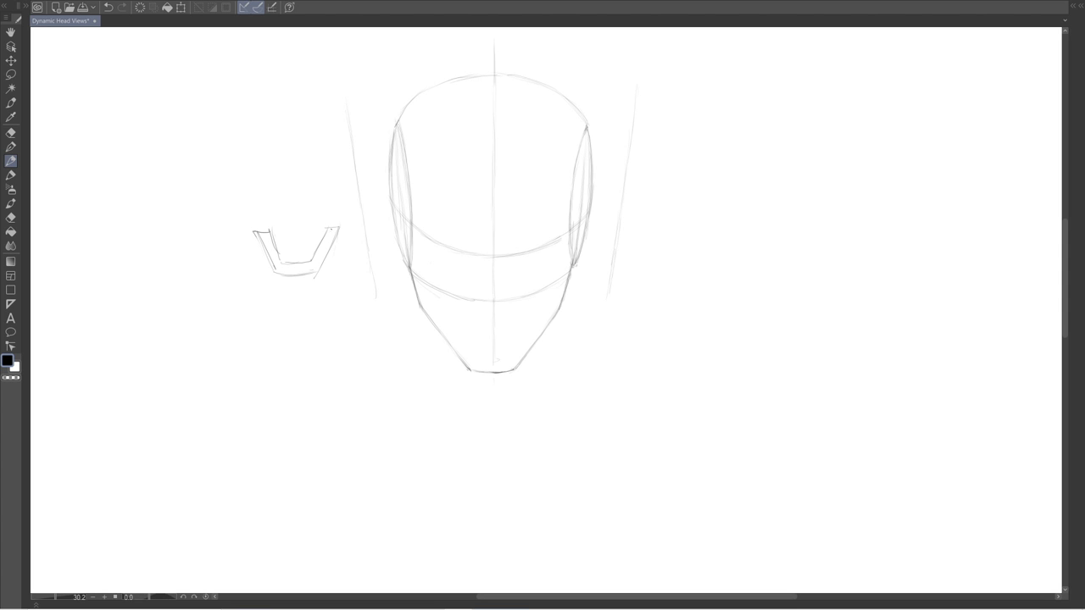
pyautogui.moveTo(332, 228); pyautogui.dragTo(316, 259)
# Sketch a taller, narrower jaw band beneath the first side example
pyautogui.moveTo(334, 317); pyautogui.dragTo(315, 371)
pyautogui.moveTo(333, 320)
pyautogui.mouseDown()
pyautogui.moveTo(319, 322)
pyautogui.moveTo(308, 383)
pyautogui.moveTo(279, 384)
pyautogui.mouseUp()
pyautogui.moveTo(310, 351); pyautogui.dragTo(271, 382)
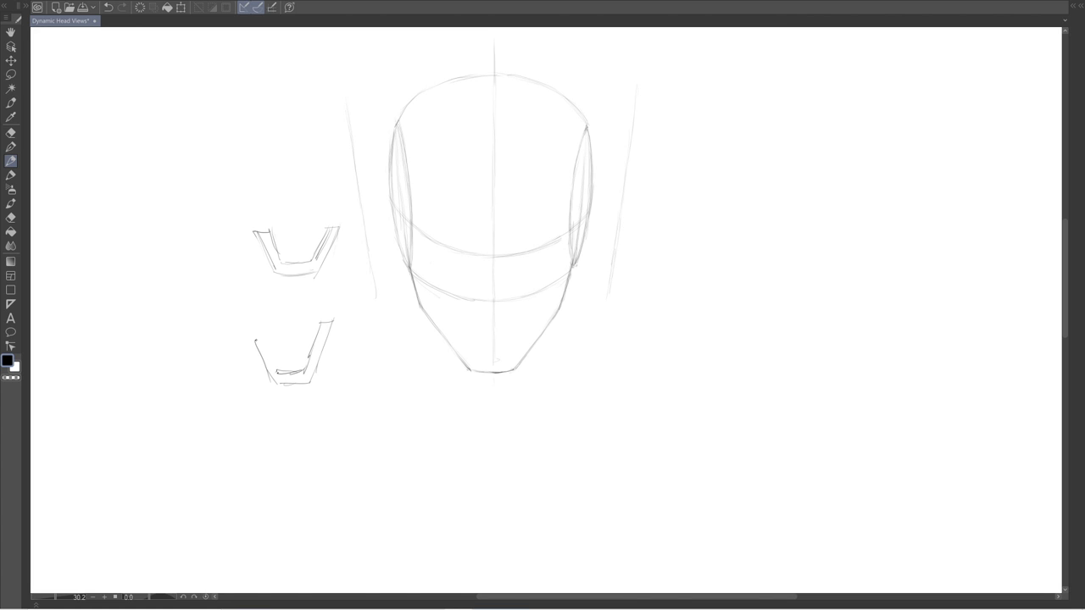
pyautogui.moveTo(265, 342); pyautogui.dragTo(271, 366)
pyautogui.moveTo(255, 321); pyautogui.dragTo(276, 368)
# Sketch a wide shallow jaw band and an inverted one below the other side examples
pyautogui.moveTo(334, 428)
pyautogui.mouseDown()
pyautogui.moveTo(316, 443)
pyautogui.moveTo(340, 425)
pyautogui.moveTo(275, 444)
pyautogui.moveTo(303, 433)
pyautogui.moveTo(270, 439)
pyautogui.moveTo(263, 426)
pyautogui.mouseUp()
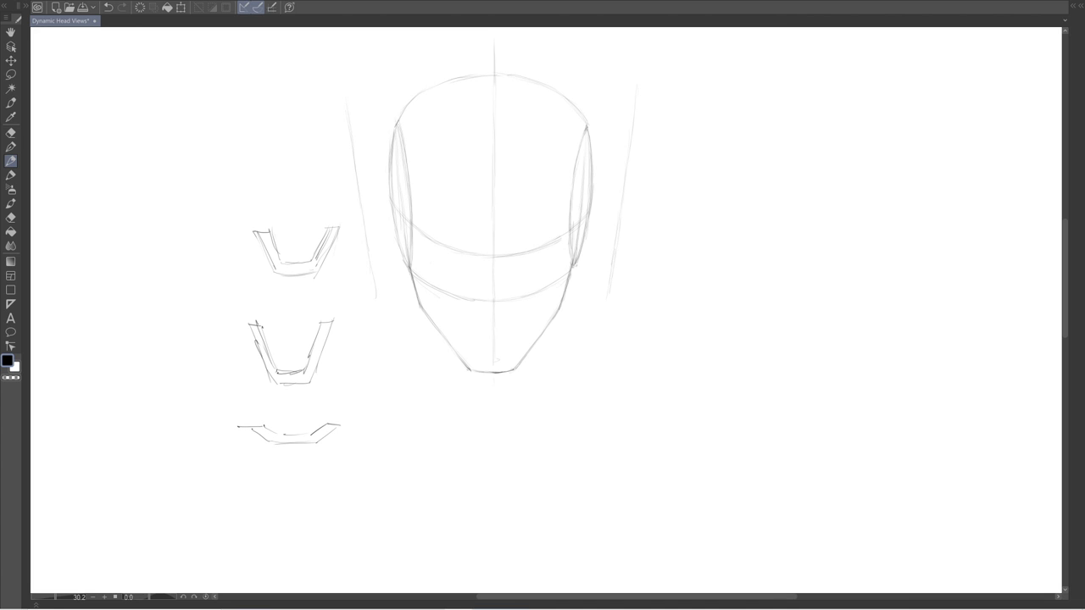
pyautogui.moveTo(338, 505)
pyautogui.mouseDown()
pyautogui.moveTo(308, 486)
pyautogui.moveTo(271, 486)
pyautogui.moveTo(307, 484)
pyautogui.moveTo(254, 511)
pyautogui.mouseUp()
pyautogui.moveTo(325, 501)
pyautogui.mouseDown()
pyautogui.moveTo(244, 514)
pyautogui.moveTo(270, 494)
pyautogui.moveTo(251, 519)
pyautogui.mouseUp()
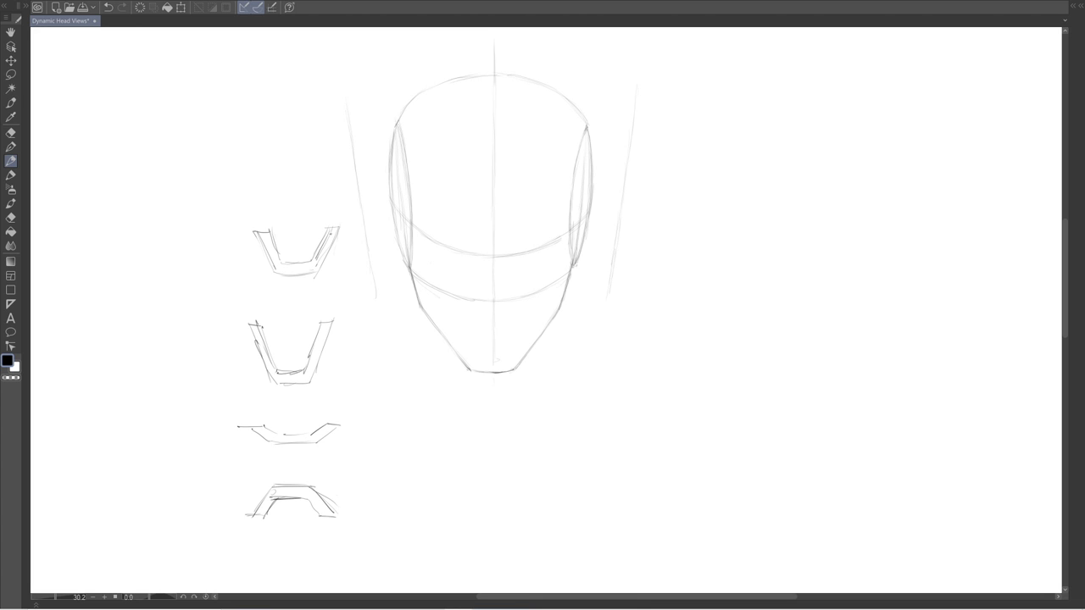
# Erase all four jaw examples beside the head with a large eraser and return to the pencil
pyautogui.moveTo(324, 244)
pyautogui.mouseDown()
pyautogui.moveTo(293, 268)
pyautogui.moveTo(271, 258)
pyautogui.moveTo(292, 233)
pyautogui.moveTo(303, 513)
pyautogui.moveTo(262, 426)
pyautogui.mouseUp()
pyautogui.click(12, 218)
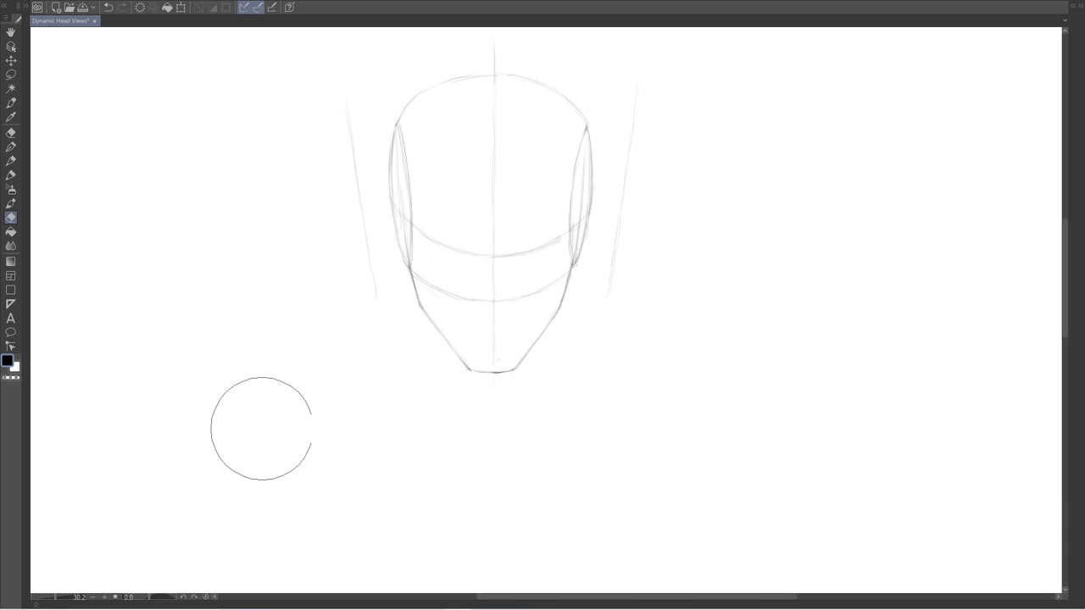
pyautogui.click(11, 161)
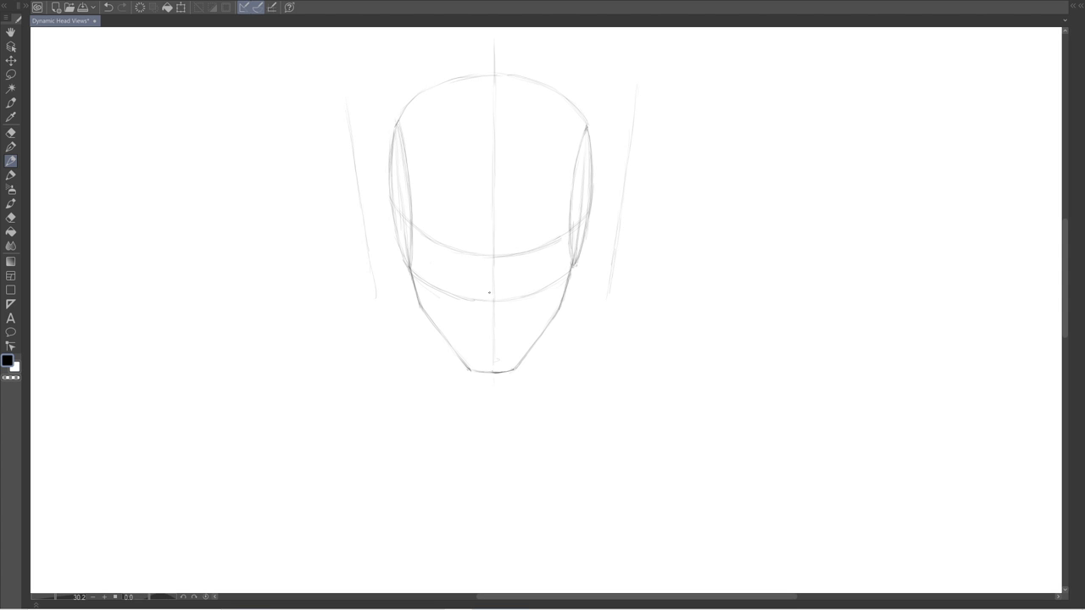
pyautogui.moveTo(479, 260); pyautogui.dragTo(476, 364)
pyautogui.hotkey('ctrl', 'z')
pyautogui.hotkey('ctrl', 'z')
pyautogui.hotkey('ctrl', 'z')
# Draw the horizontal eye line and mark the nose, mouth and hairline positions on the centre line
pyautogui.click(498, 314)
pyautogui.moveTo(476, 263)
pyautogui.mouseDown()
pyautogui.moveTo(522, 263)
pyautogui.moveTo(495, 262)
pyautogui.mouseUp()
pyautogui.hotkey('ctrl', 'z')
pyautogui.click(497, 256)
pyautogui.moveTo(525, 261); pyautogui.dragTo(556, 260)
# Draw the horizontal brow line just above the eye line, undoing the first version and redrawing it
pyautogui.moveTo(493, 248)
pyautogui.mouseDown()
pyautogui.moveTo(522, 248)
pyautogui.moveTo(456, 248)
pyautogui.mouseUp()
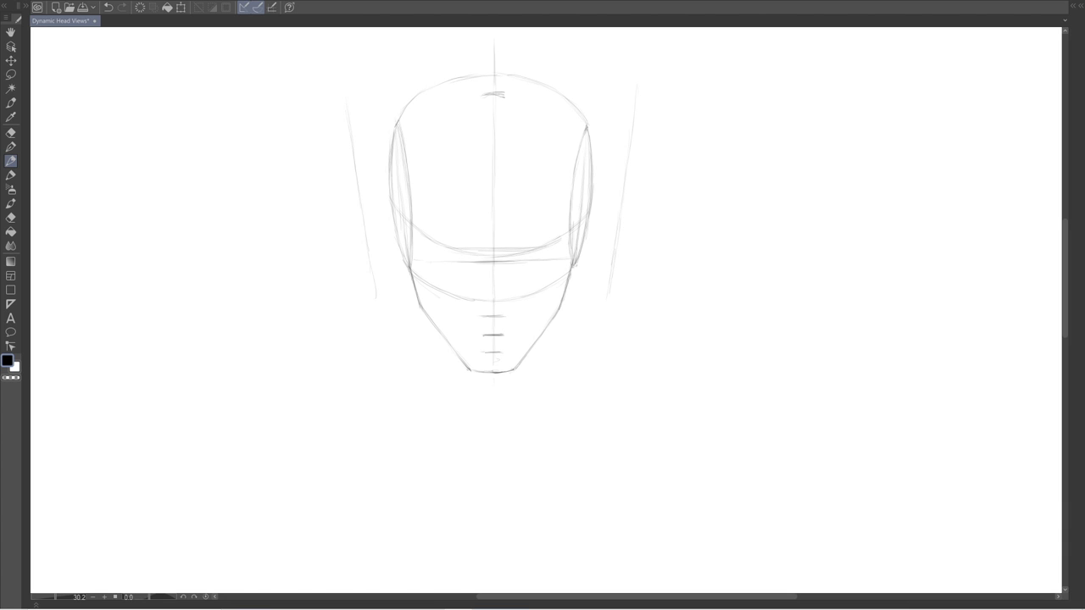
pyautogui.hotkey('ctrl', 'z')
pyautogui.hotkey('ctrl', 'z')
pyautogui.hotkey('ctrl', 'z')
pyautogui.moveTo(519, 250); pyautogui.dragTo(475, 253)
# Draw the ears on both sides, starting at the side ellipses and tapering down toward the jaw
pyautogui.moveTo(445, 302); pyautogui.dragTo(426, 289)
pyautogui.hotkey('ctrl', 'z')
pyautogui.moveTo(382, 214); pyautogui.dragTo(406, 283)
pyautogui.moveTo(591, 224); pyautogui.dragTo(593, 253)
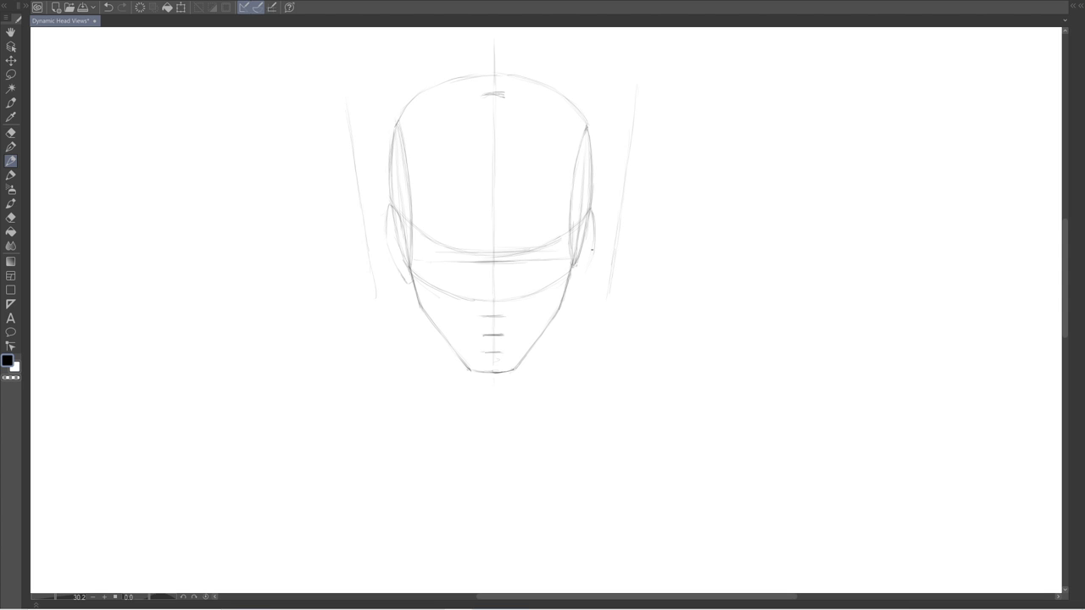
pyautogui.moveTo(592, 251); pyautogui.dragTo(581, 269)
# Draw the curved hairline across the forehead between the ellipse tops and add the temple lines
pyautogui.moveTo(561, 153); pyautogui.dragTo(537, 169)
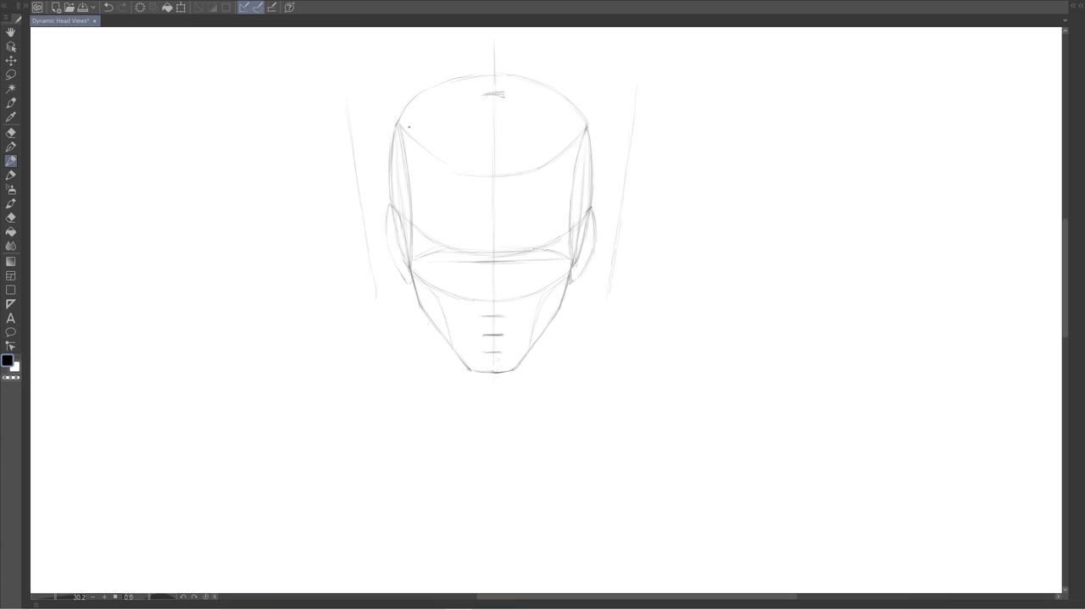
pyautogui.moveTo(407, 139); pyautogui.dragTo(429, 158)
pyautogui.moveTo(579, 199); pyautogui.dragTo(576, 219)
# Reinforce the side contours of the head and the upper outline of the skull
pyautogui.moveTo(399, 120); pyautogui.dragTo(394, 176)
pyautogui.moveTo(588, 179); pyautogui.dragTo(587, 210)
pyautogui.moveTo(588, 145); pyautogui.dragTo(589, 175)
pyautogui.moveTo(392, 183); pyautogui.dragTo(397, 210)
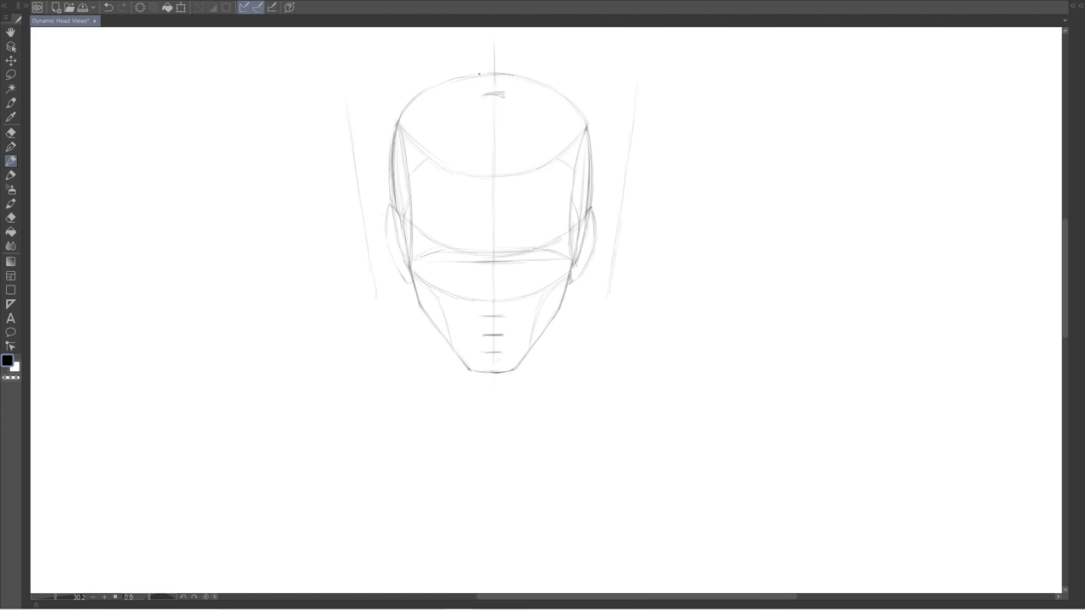
pyautogui.moveTo(470, 75)
pyautogui.mouseDown()
pyautogui.moveTo(493, 72)
pyautogui.moveTo(415, 98)
pyautogui.mouseUp()
# Draw vertical neck lines below the ears and slope lines out from them toward the shoulders
pyautogui.moveTo(413, 297); pyautogui.dragTo(414, 386)
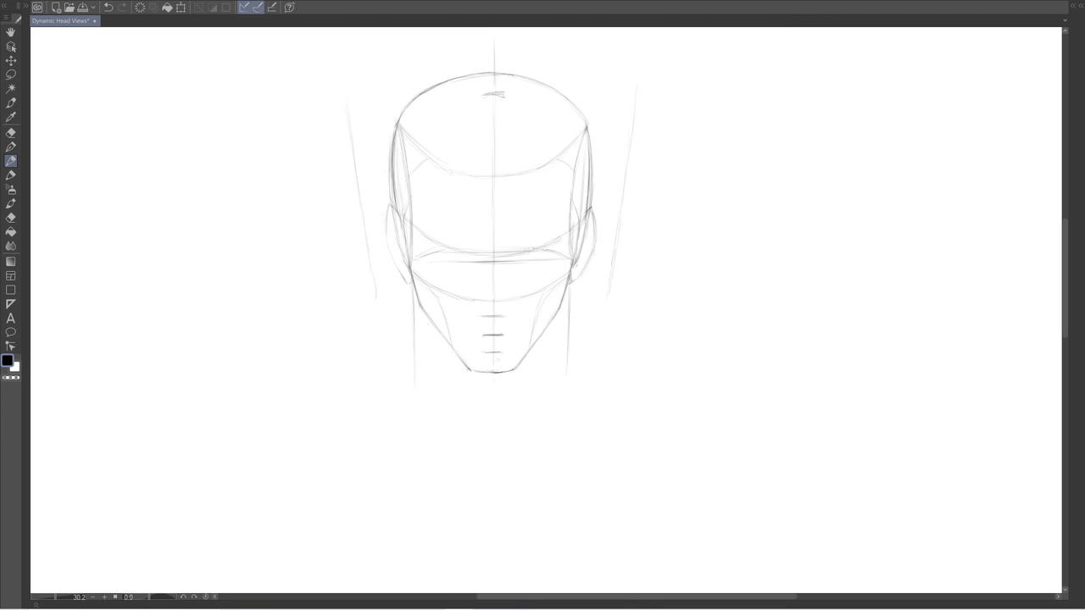
pyautogui.moveTo(568, 280); pyautogui.dragTo(568, 317)
pyautogui.moveTo(571, 341); pyautogui.dragTo(586, 362)
# Move the head sketch down, scale it up and reposition it nearer the middle of the canvas
pyautogui.click(10, 60)
pyautogui.moveTo(465, 210)
pyautogui.mouseDown()
pyautogui.moveTo(465, 246)
pyautogui.moveTo(482, 231)
pyautogui.mouseUp()
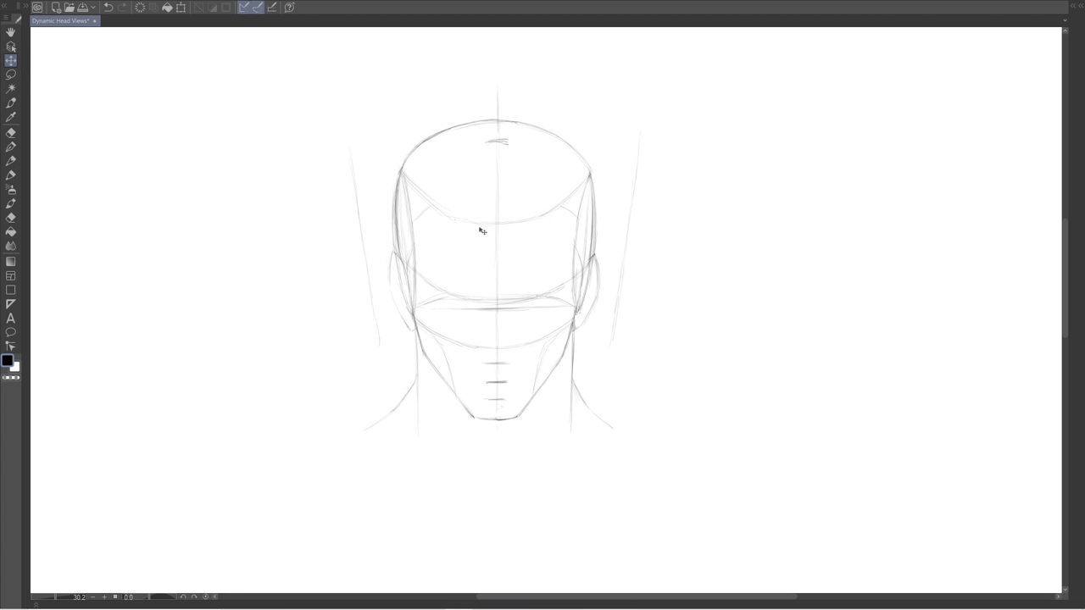
pyautogui.hotkey('ctrl', 't')
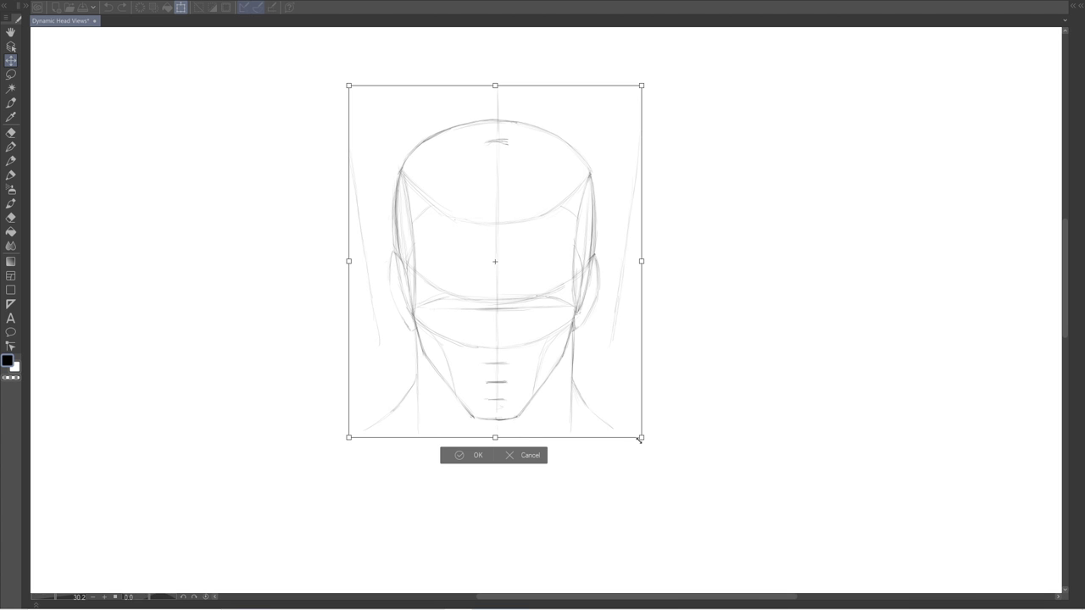
pyautogui.moveTo(638, 439); pyautogui.dragTo(649, 453)
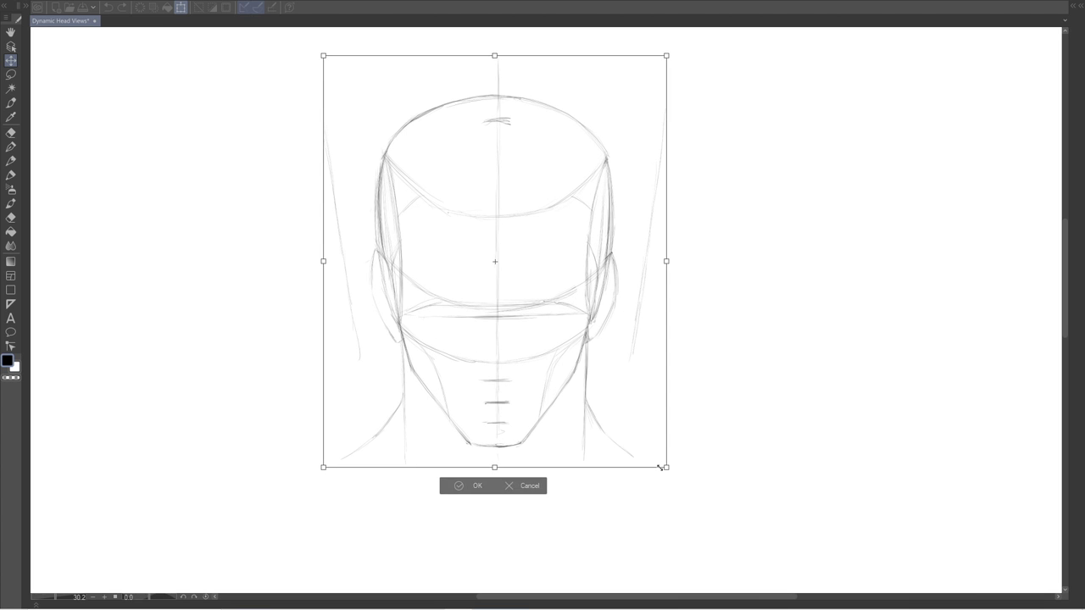
pyautogui.moveTo(658, 466); pyautogui.dragTo(655, 465)
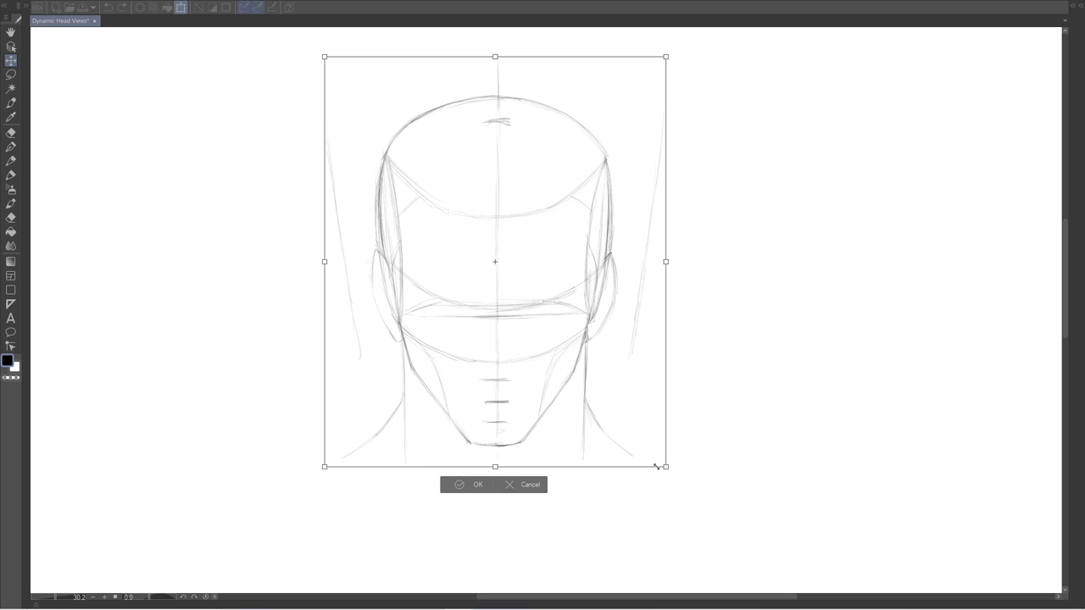
pyautogui.press('Return')
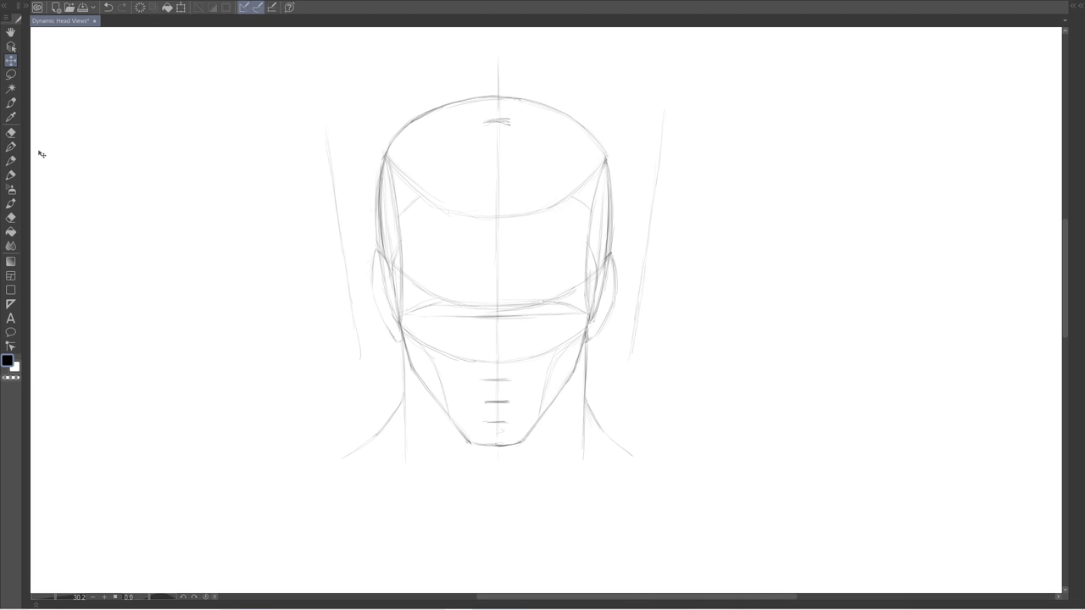
pyautogui.moveTo(508, 225); pyautogui.dragTo(511, 230)
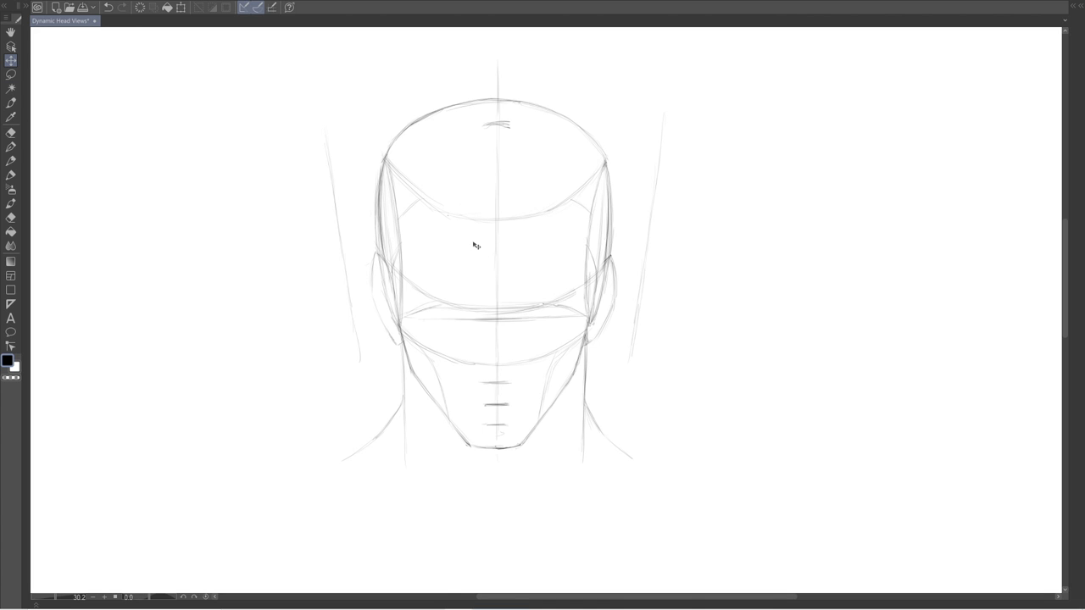
pyautogui.moveTo(475, 244); pyautogui.dragTo(486, 240)
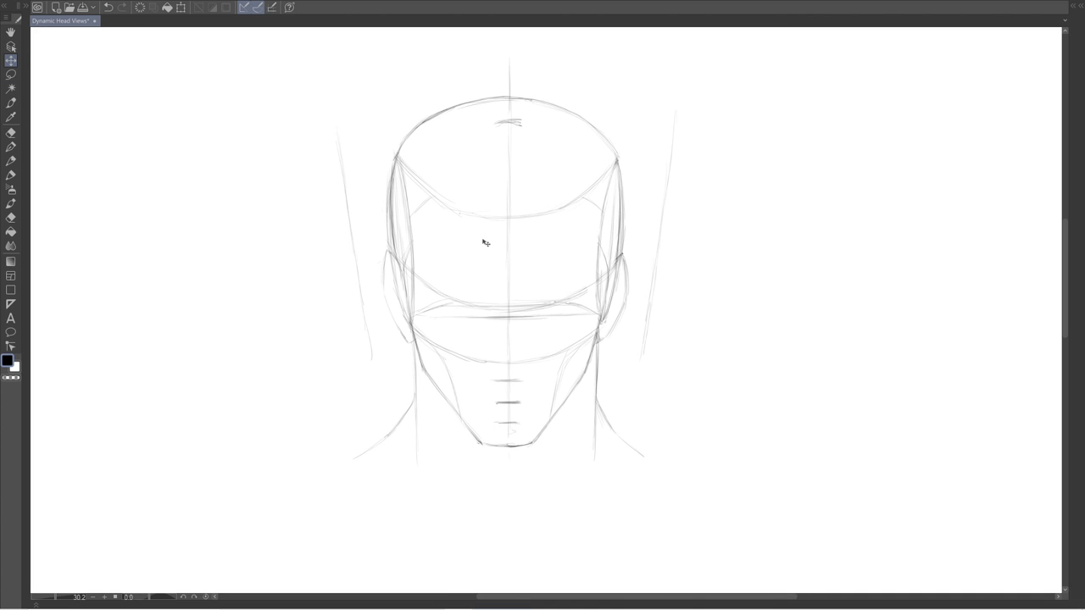
# Sketch two enlarged eye-shape examples beside the head, one rounded and one angular, and erase them
pyautogui.click(11, 160)
pyautogui.moveTo(856, 150); pyautogui.dragTo(734, 188)
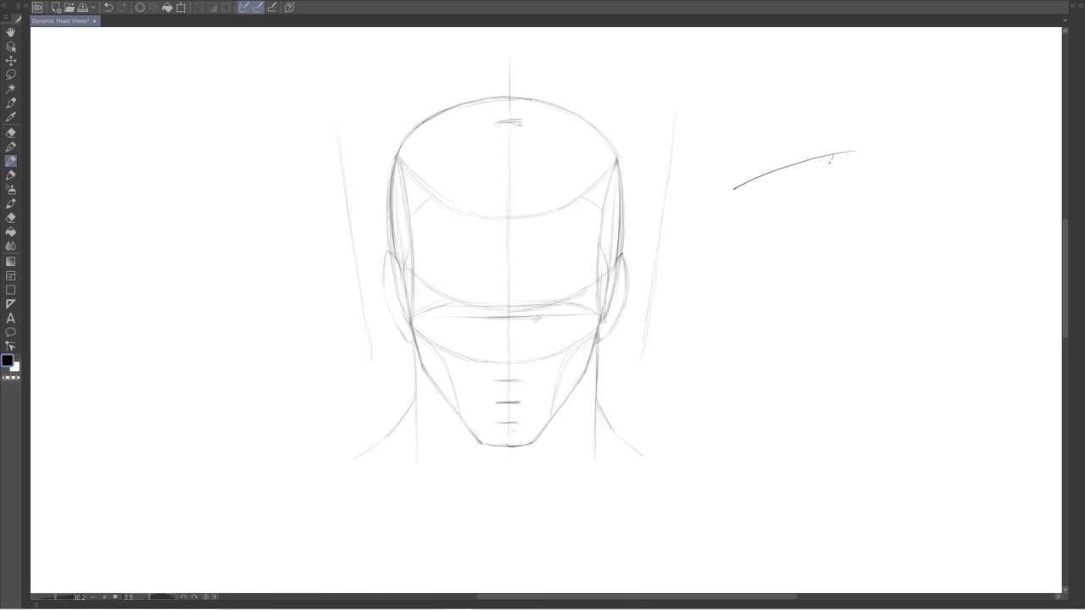
pyautogui.moveTo(830, 158)
pyautogui.mouseDown()
pyautogui.moveTo(800, 189)
pyautogui.moveTo(737, 188)
pyautogui.moveTo(715, 201)
pyautogui.mouseUp()
pyautogui.moveTo(869, 94); pyautogui.dragTo(717, 132)
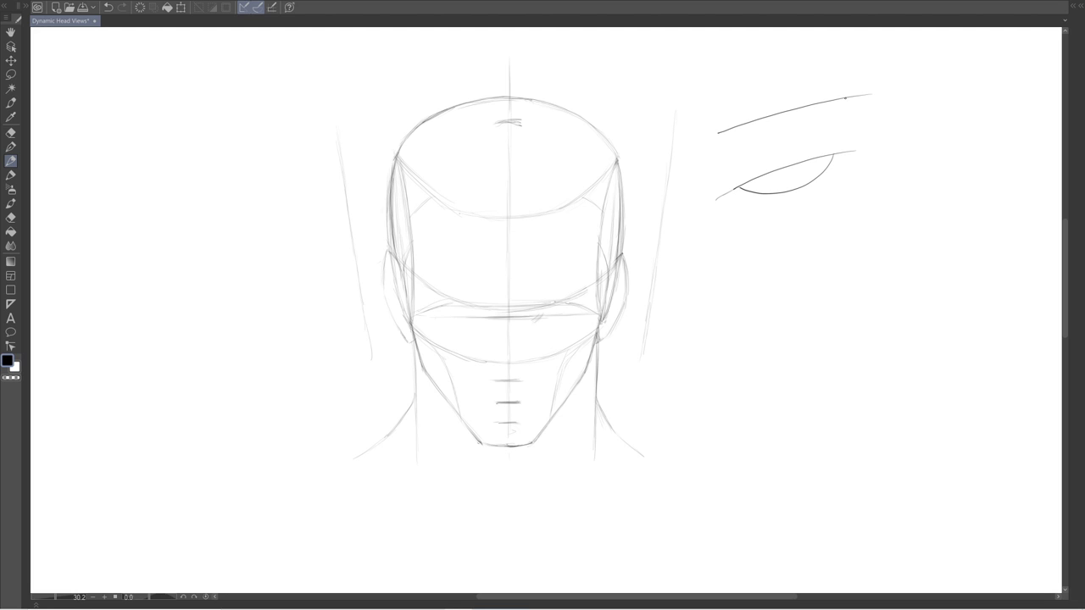
pyautogui.moveTo(844, 98)
pyautogui.mouseDown()
pyautogui.moveTo(802, 133)
pyautogui.moveTo(753, 140)
pyautogui.mouseUp()
pyautogui.moveTo(731, 130); pyautogui.dragTo(751, 140)
pyautogui.click(10, 217)
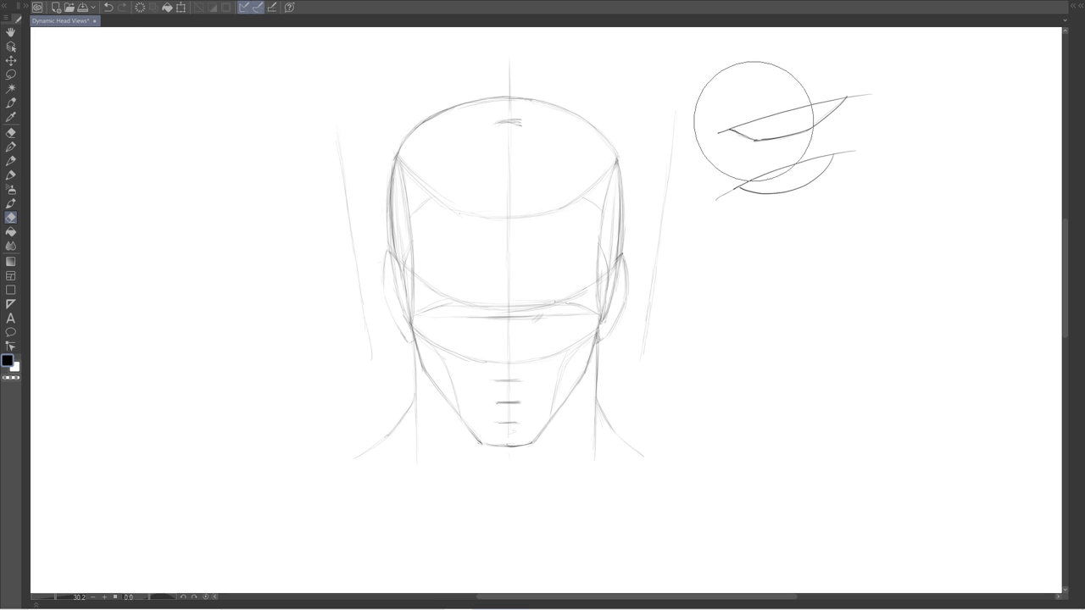
pyautogui.moveTo(754, 121)
pyautogui.mouseDown()
pyautogui.moveTo(847, 108)
pyautogui.moveTo(849, 143)
pyautogui.moveTo(801, 159)
pyautogui.moveTo(828, 164)
pyautogui.mouseUp()
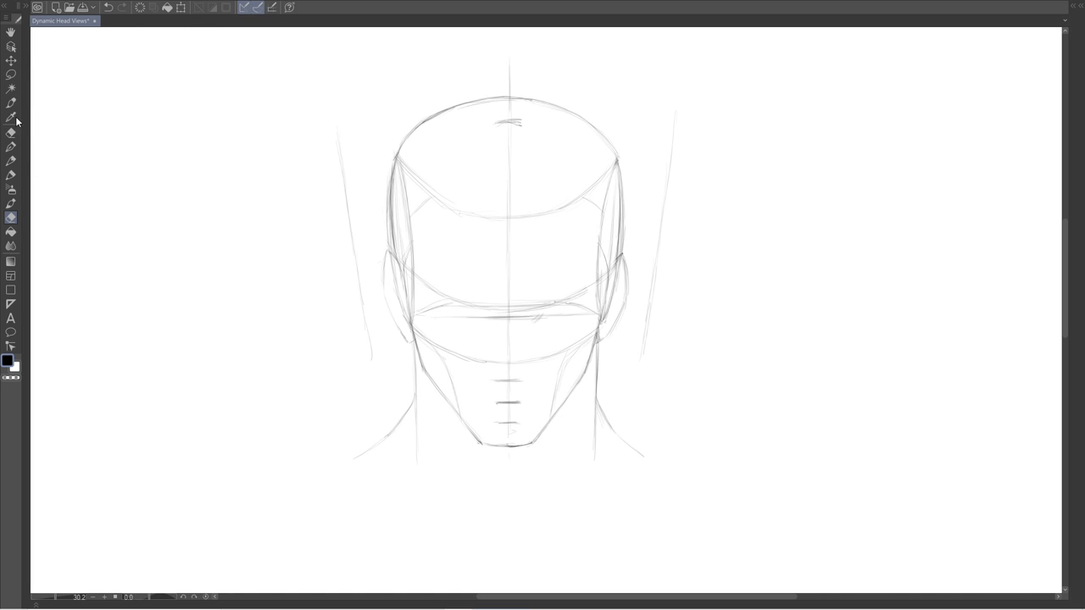
# Sketch narrow, angular eye outlines along the eye line on both sides of the face's centre line
pyautogui.click(10, 160)
pyautogui.moveTo(534, 317)
pyautogui.mouseDown()
pyautogui.moveTo(580, 308)
pyautogui.moveTo(544, 314)
pyautogui.mouseUp()
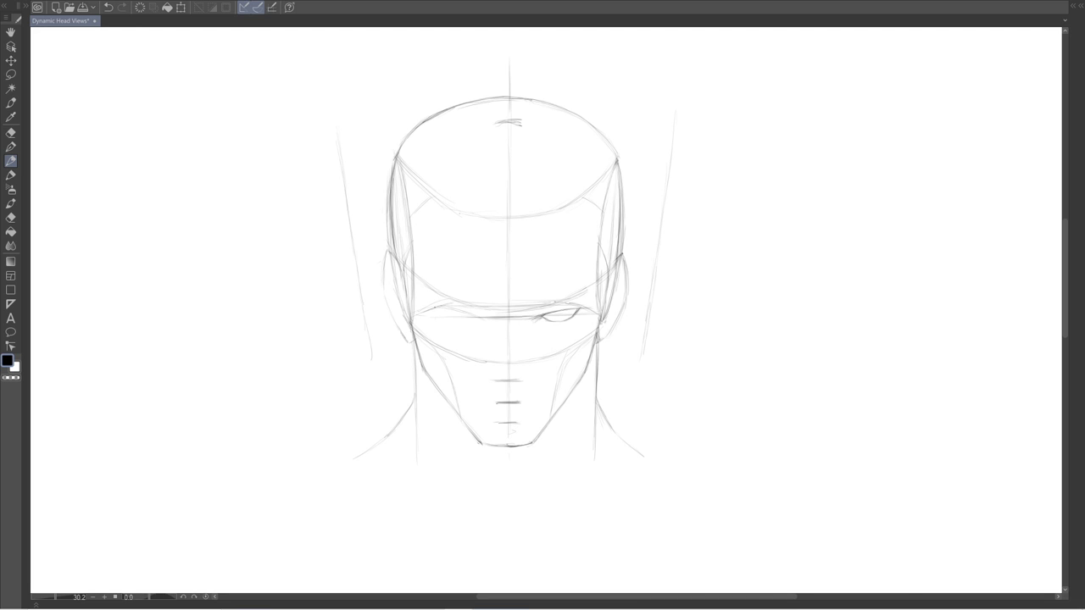
pyautogui.moveTo(441, 307); pyautogui.dragTo(471, 314)
pyautogui.hotkey('ctrl', 'z')
pyautogui.moveTo(446, 320); pyautogui.dragTo(468, 323)
# Erase and redraw the viewer's-right eye with a sharper upper lid, and extend the other eye's outer corner to match
pyautogui.click(11, 217)
pyautogui.moveTo(549, 322); pyautogui.dragTo(577, 310)
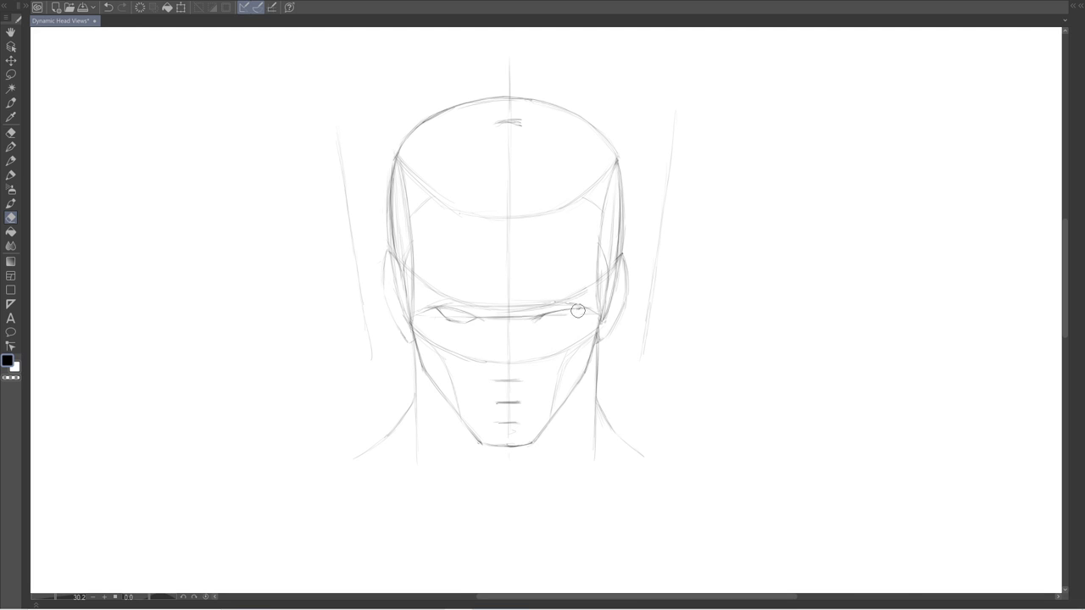
pyautogui.click(11, 160)
pyautogui.moveTo(539, 314); pyautogui.dragTo(591, 302)
pyautogui.moveTo(576, 320); pyautogui.dragTo(551, 325)
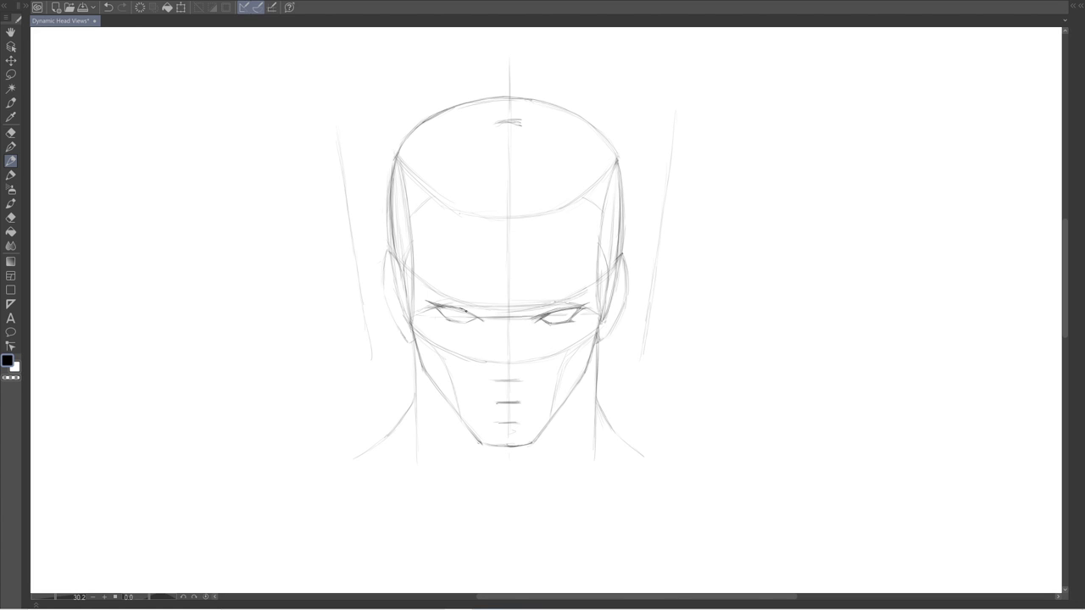
pyautogui.moveTo(424, 303); pyautogui.dragTo(443, 315)
# Lasso the viewer's-left eye, nudge it slightly toward the centre line and deselect it
pyautogui.click(11, 74)
pyautogui.moveTo(472, 335)
pyautogui.mouseDown()
pyautogui.moveTo(423, 305)
pyautogui.moveTo(474, 297)
pyautogui.moveTo(498, 318)
pyautogui.mouseUp()
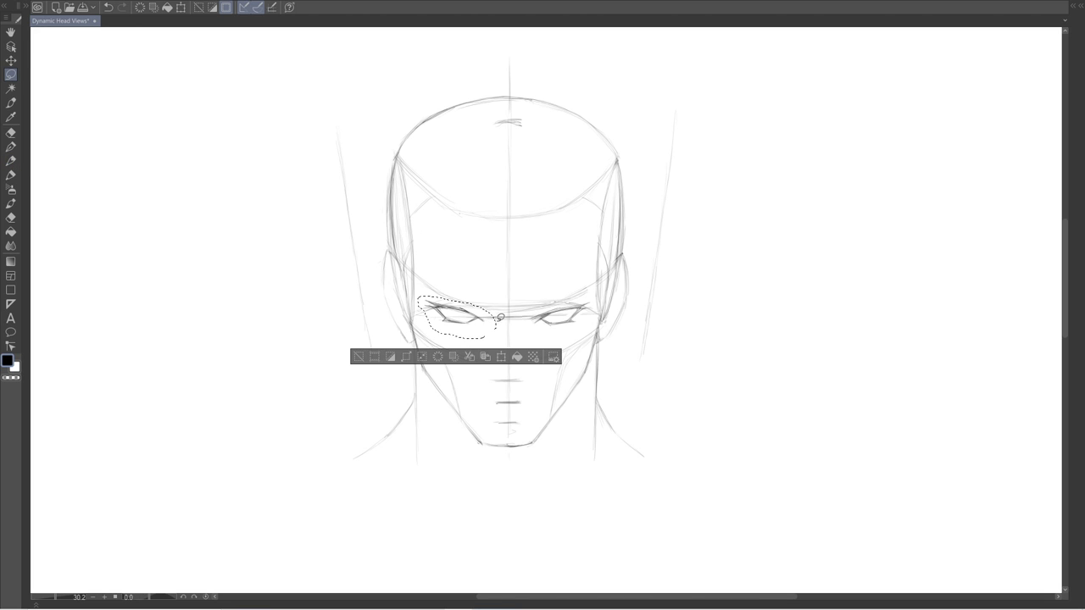
pyautogui.click(11, 60)
pyautogui.moveTo(39, 60); pyautogui.dragTo(43, 62)
pyautogui.hotkey('ctrl', 'd')
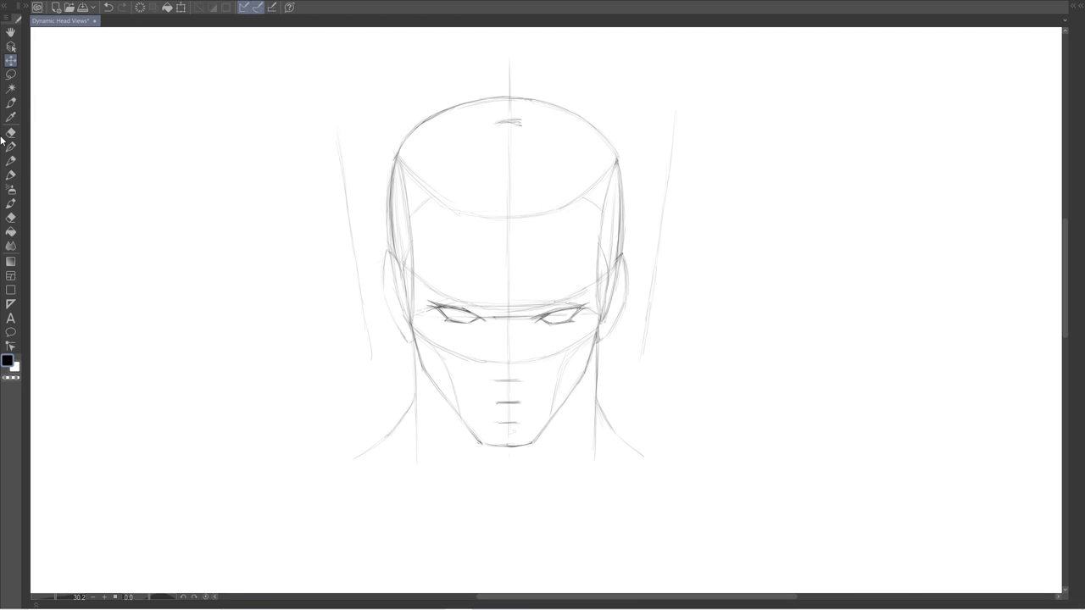
# Lasso the viewer's-right eye, nudge it slightly toward the centre line and deselect it
pyautogui.click(11, 74)
pyautogui.moveTo(537, 307)
pyautogui.mouseDown()
pyautogui.moveTo(576, 298)
pyautogui.moveTo(593, 322)
pyautogui.moveTo(525, 327)
pyautogui.moveTo(534, 312)
pyautogui.mouseUp()
pyautogui.click(11, 61)
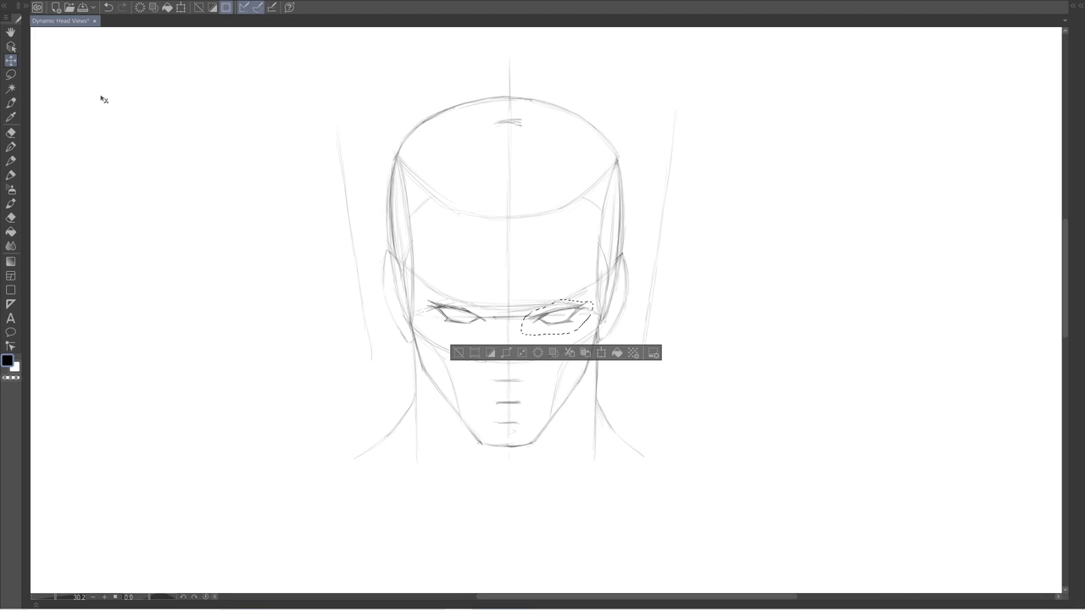
pyautogui.hotkey('ctrl', 'd')
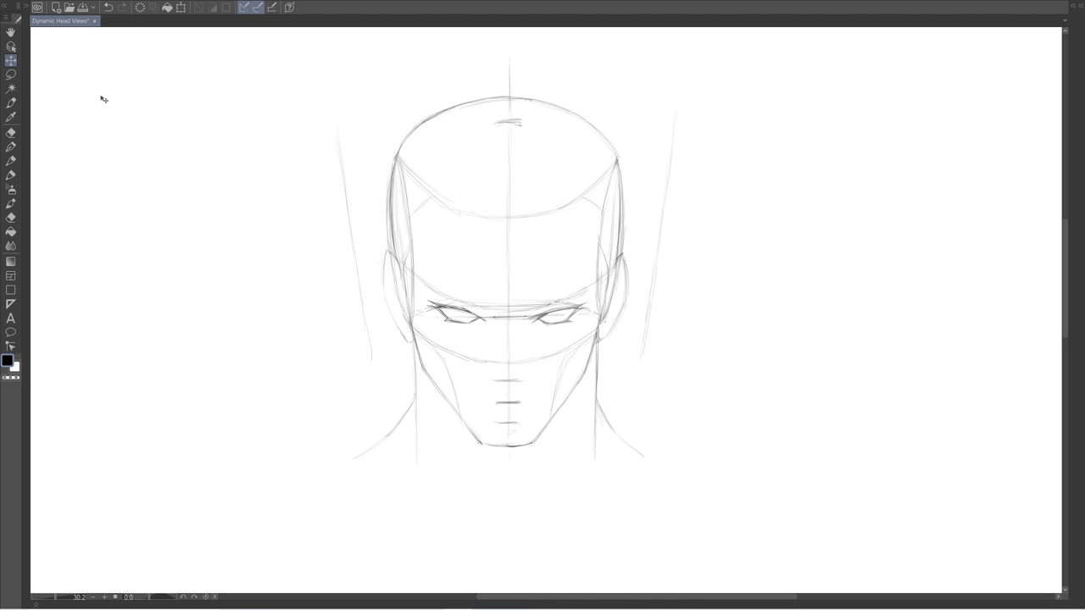
# Sketch an angled, frowning eyebrow above the viewer's-right eye
pyautogui.click(11, 161)
pyautogui.moveTo(530, 307); pyautogui.dragTo(558, 298)
pyautogui.moveTo(556, 307); pyautogui.dragTo(580, 297)
pyautogui.moveTo(583, 304)
pyautogui.mouseDown()
pyautogui.moveTo(595, 292)
pyautogui.moveTo(599, 303)
pyautogui.mouseUp()
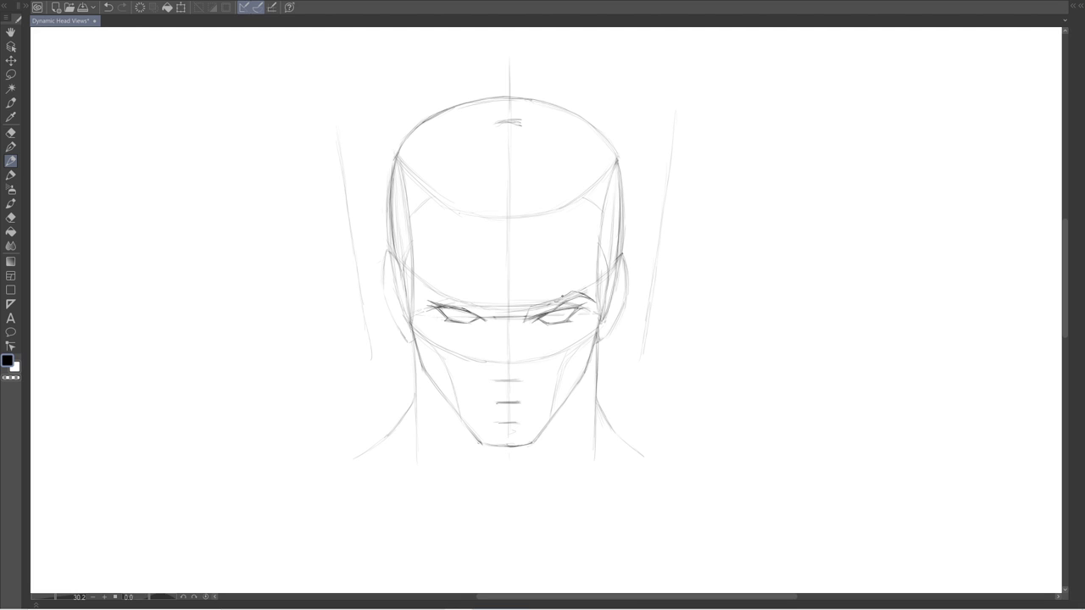
pyautogui.moveTo(540, 304); pyautogui.dragTo(563, 296)
# Sketch the matching viewer's-left eyebrow and strengthen the brow creases running down to the nose bridge
pyautogui.moveTo(425, 293); pyautogui.dragTo(438, 289)
pyautogui.moveTo(462, 297); pyautogui.dragTo(483, 307)
pyautogui.moveTo(542, 314); pyautogui.dragTo(556, 300)
pyautogui.moveTo(531, 318); pyautogui.dragTo(578, 290)
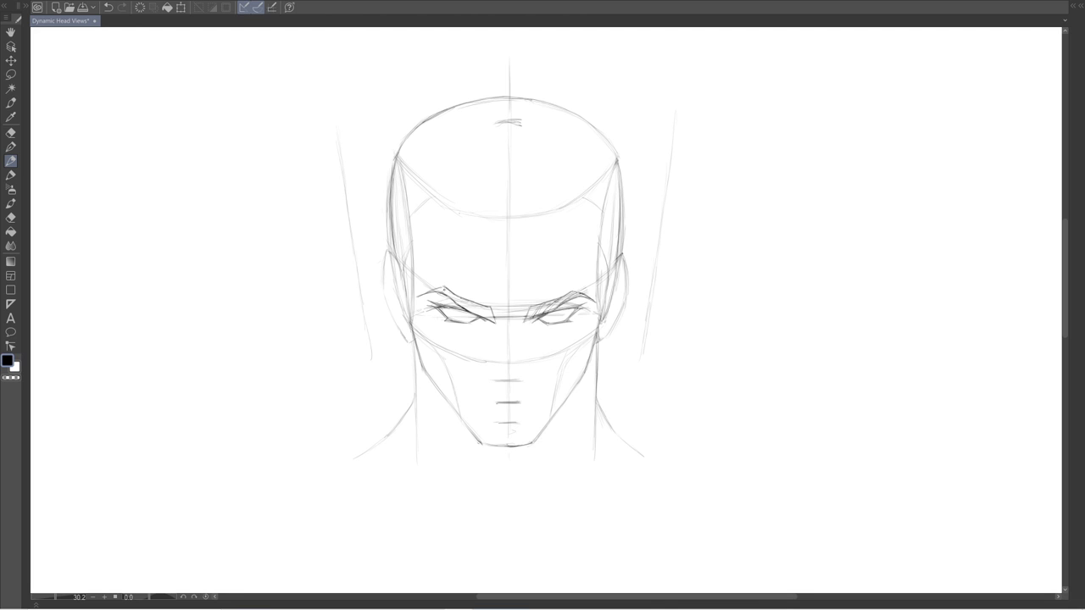
pyautogui.moveTo(447, 289); pyautogui.dragTo(476, 315)
pyautogui.moveTo(484, 321); pyautogui.dragTo(496, 330)
# Sketch a block-shaped nose example with front, side and bottom planes beside the head
pyautogui.moveTo(729, 338)
pyautogui.mouseDown()
pyautogui.moveTo(684, 350)
pyautogui.moveTo(732, 336)
pyautogui.moveTo(754, 346)
pyautogui.moveTo(733, 338)
pyautogui.moveTo(741, 342)
pyautogui.moveTo(707, 283)
pyautogui.mouseUp()
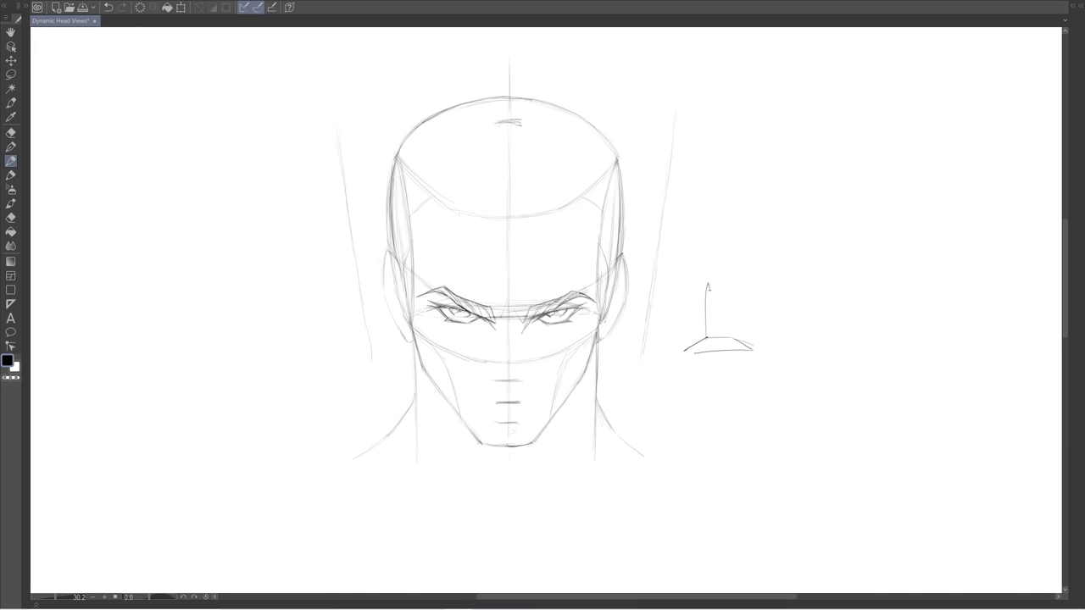
pyautogui.moveTo(729, 332)
pyautogui.mouseDown()
pyautogui.moveTo(723, 273)
pyautogui.moveTo(687, 300)
pyautogui.moveTo(705, 338)
pyautogui.moveTo(682, 351)
pyautogui.mouseUp()
pyautogui.moveTo(727, 275); pyautogui.dragTo(755, 344)
pyautogui.moveTo(717, 369); pyautogui.dragTo(717, 343)
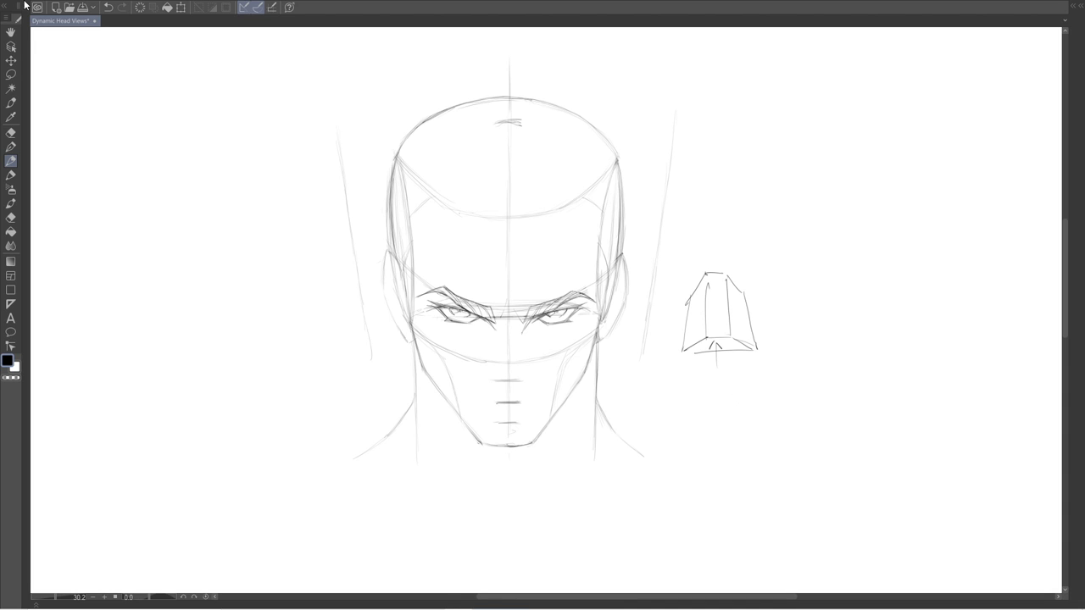
pyautogui.hotkey('ctrl', 'z')
# Sketch a second block nose example, tilted downward with a tapered tip, below the first one
pyautogui.moveTo(732, 384)
pyautogui.mouseDown()
pyautogui.moveTo(713, 386)
pyautogui.moveTo(701, 405)
pyautogui.moveTo(747, 406)
pyautogui.moveTo(736, 473)
pyautogui.moveTo(717, 467)
pyautogui.mouseUp()
pyautogui.moveTo(714, 392); pyautogui.dragTo(712, 473)
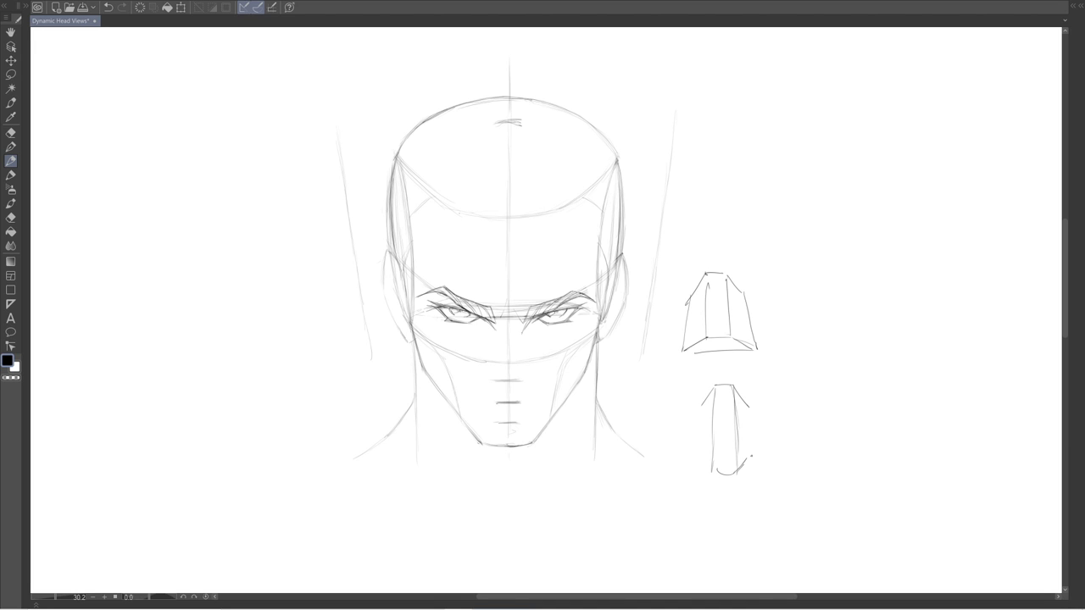
pyautogui.moveTo(748, 414); pyautogui.dragTo(750, 456)
pyautogui.moveTo(697, 405); pyautogui.dragTo(701, 461)
pyautogui.moveTo(698, 407); pyautogui.dragTo(700, 458)
pyautogui.hotkey('ctrl', 'z')
pyautogui.hotkey('ctrl', 'z')
# Draw the angular nose tip and nostril wings on the face, then lasso and nudge them slightly sideways into alignment
pyautogui.click(491, 376)
pyautogui.moveTo(502, 389); pyautogui.dragTo(521, 390)
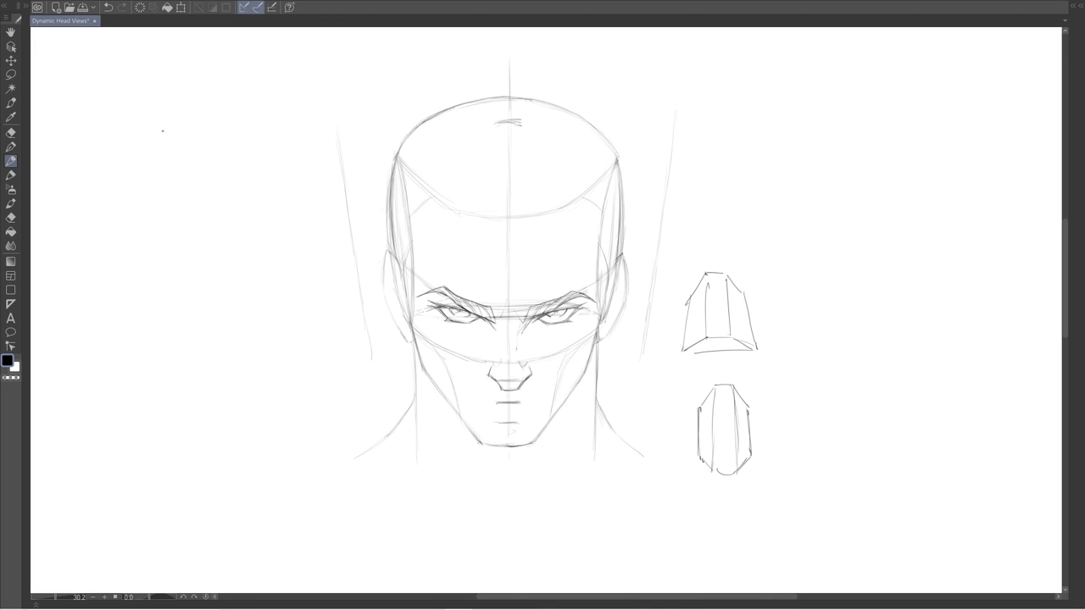
pyautogui.click(11, 73)
pyautogui.moveTo(504, 370)
pyautogui.mouseDown()
pyautogui.moveTo(522, 392)
pyautogui.moveTo(481, 380)
pyautogui.moveTo(495, 354)
pyautogui.moveTo(521, 348)
pyautogui.moveTo(532, 393)
pyautogui.mouseUp()
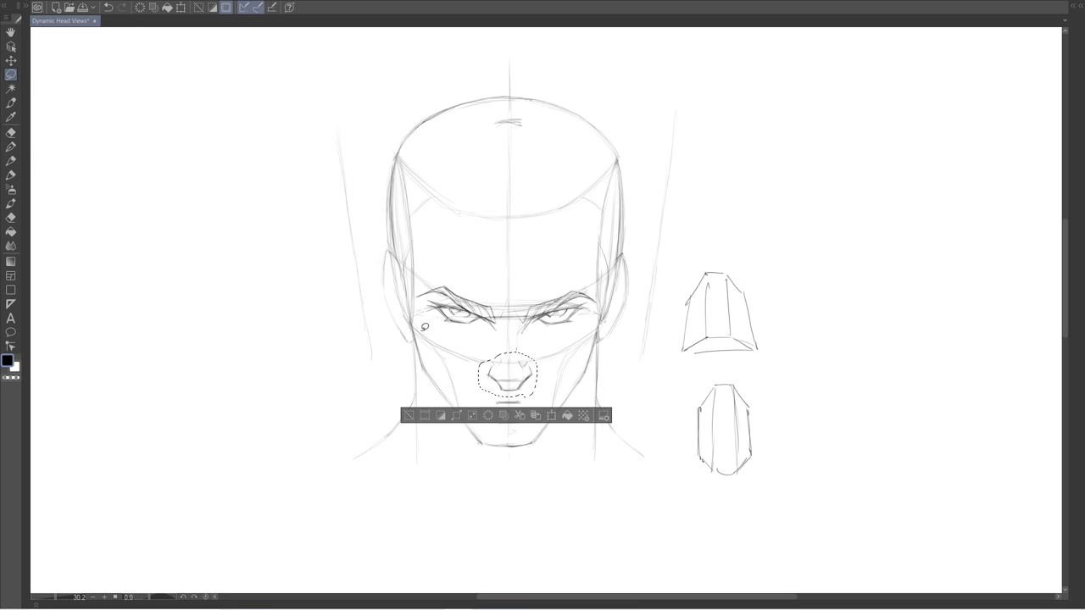
pyautogui.click(11, 62)
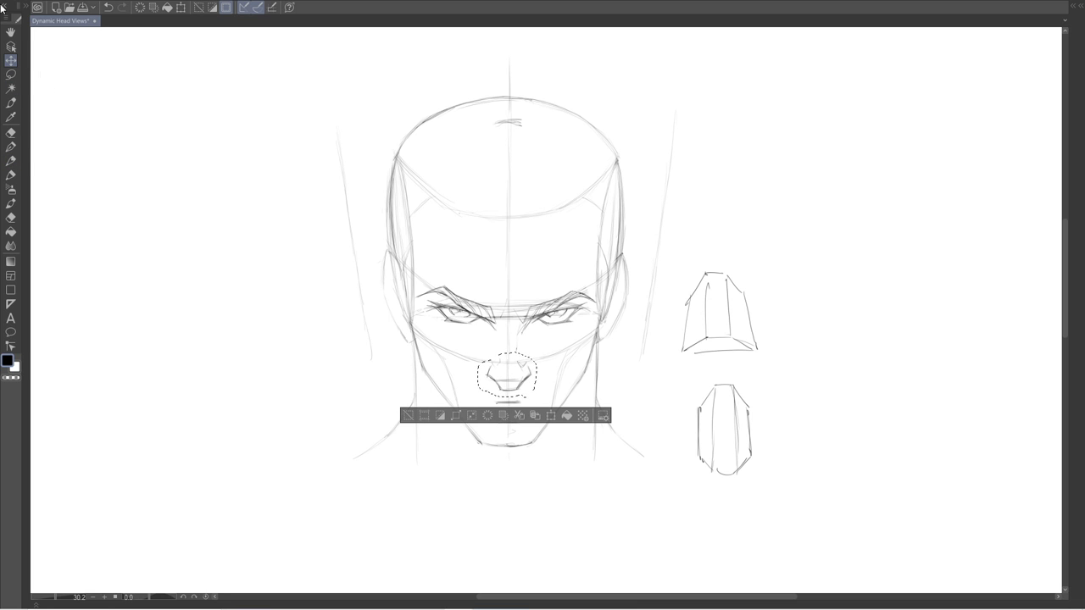
pyautogui.hotkey('ctrl', 'd')
pyautogui.click(11, 160)
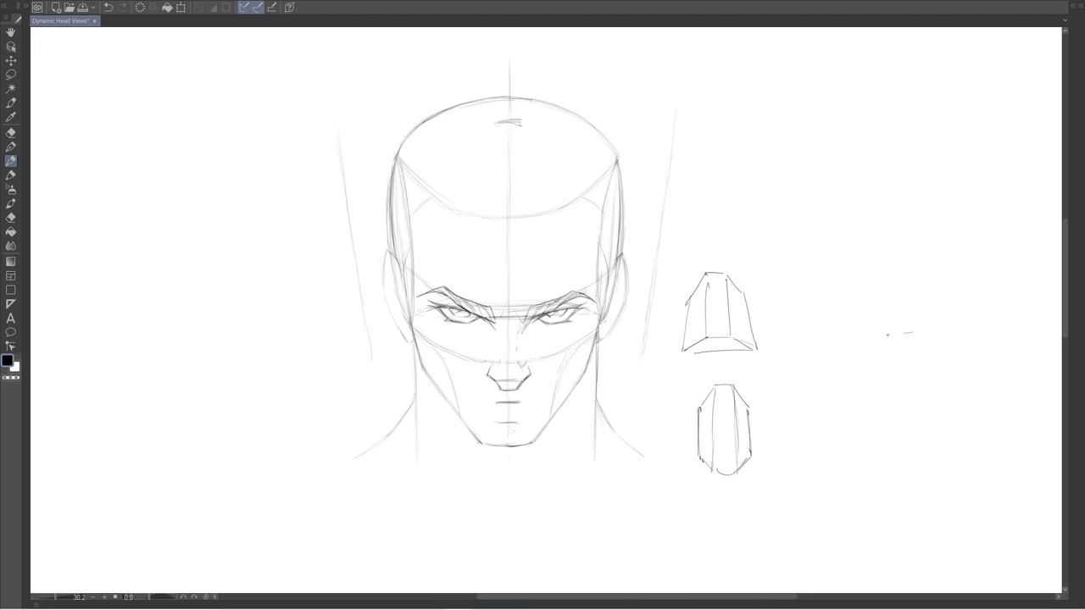
pyautogui.moveTo(887, 334)
pyautogui.mouseDown()
pyautogui.moveTo(837, 340)
pyautogui.moveTo(916, 335)
pyautogui.moveTo(822, 338)
pyautogui.mouseUp()
pyautogui.moveTo(918, 379)
pyautogui.mouseDown()
pyautogui.moveTo(866, 394)
pyautogui.moveTo(825, 384)
pyautogui.mouseUp()
pyautogui.hotkey('ctrl', 'z')
pyautogui.hotkey('ctrl', 'z')
# Draw the mouth below the nose with a firm lip line, a lower-lip contour and a shadow line underneath
pyautogui.click(11, 217)
pyautogui.click(11, 161)
pyautogui.hotkey('ctrl', 'z')
pyautogui.hotkey('ctrl', 'y')
pyautogui.moveTo(502, 417); pyautogui.dragTo(517, 418)
pyautogui.click(11, 216)
pyautogui.click(11, 160)
pyautogui.moveTo(500, 416); pyautogui.dragTo(516, 416)
pyautogui.moveTo(503, 423)
pyautogui.mouseDown()
pyautogui.moveTo(526, 422)
pyautogui.moveTo(517, 419)
pyautogui.mouseUp()
# Define the viewer's-left ear with a darker outer contour, inner fold lines and a small shadow near the lobe
pyautogui.moveTo(402, 260); pyautogui.dragTo(399, 286)
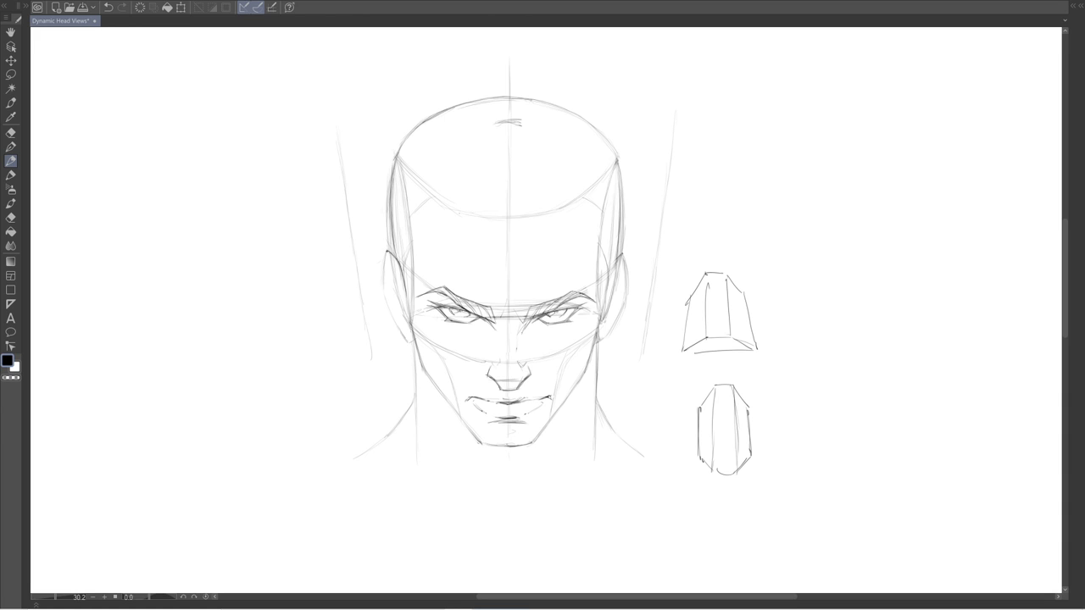
pyautogui.moveTo(385, 261); pyautogui.dragTo(393, 329)
pyautogui.moveTo(396, 314); pyautogui.dragTo(401, 327)
pyautogui.moveTo(384, 268); pyautogui.dragTo(380, 295)
pyautogui.moveTo(382, 291); pyautogui.dragTo(396, 324)
pyautogui.press('e')
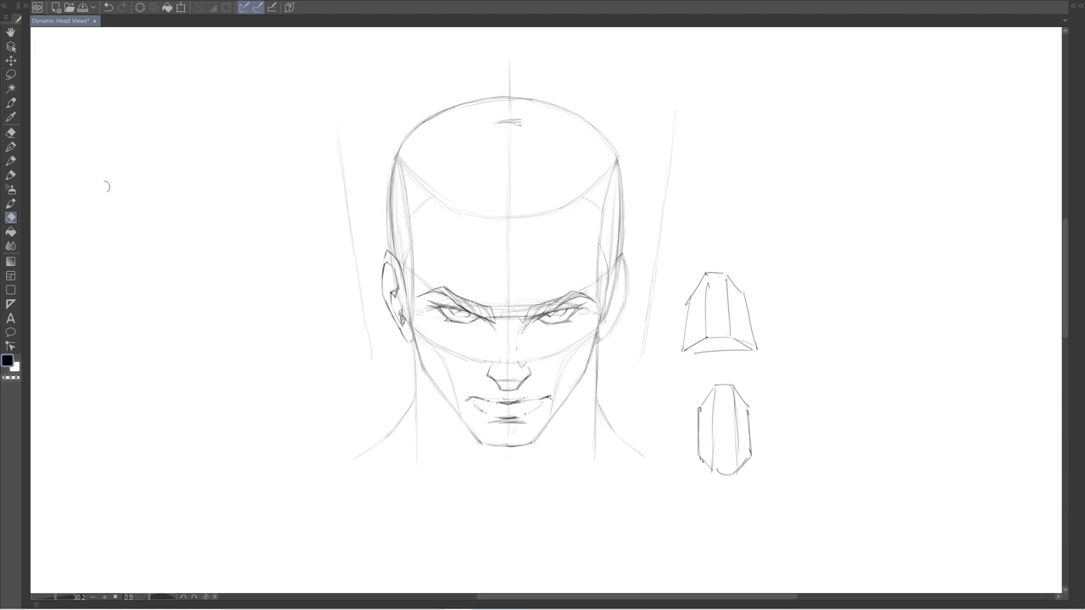
pyautogui.click(11, 161)
pyautogui.moveTo(386, 253); pyautogui.dragTo(381, 275)
# Define the viewer's-right ear with a darker outer rim and matching inner fold lines
pyautogui.moveTo(624, 279)
pyautogui.mouseDown()
pyautogui.moveTo(626, 301)
pyautogui.moveTo(596, 343)
pyautogui.mouseUp()
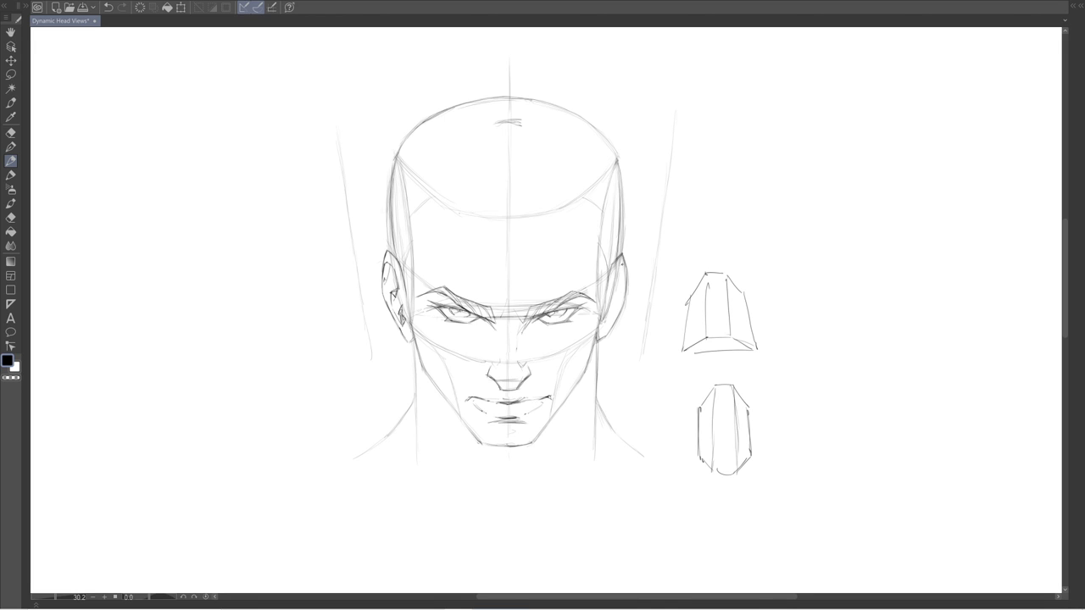
pyautogui.moveTo(623, 265); pyautogui.dragTo(608, 299)
pyautogui.moveTo(627, 264); pyautogui.dragTo(622, 279)
pyautogui.moveTo(620, 310); pyautogui.dragTo(609, 324)
pyautogui.moveTo(616, 285); pyautogui.dragTo(624, 268)
# Darken the cheek and jaw contours down to the chin and the skull's side contours above the ears
pyautogui.moveTo(596, 335); pyautogui.dragTo(589, 367)
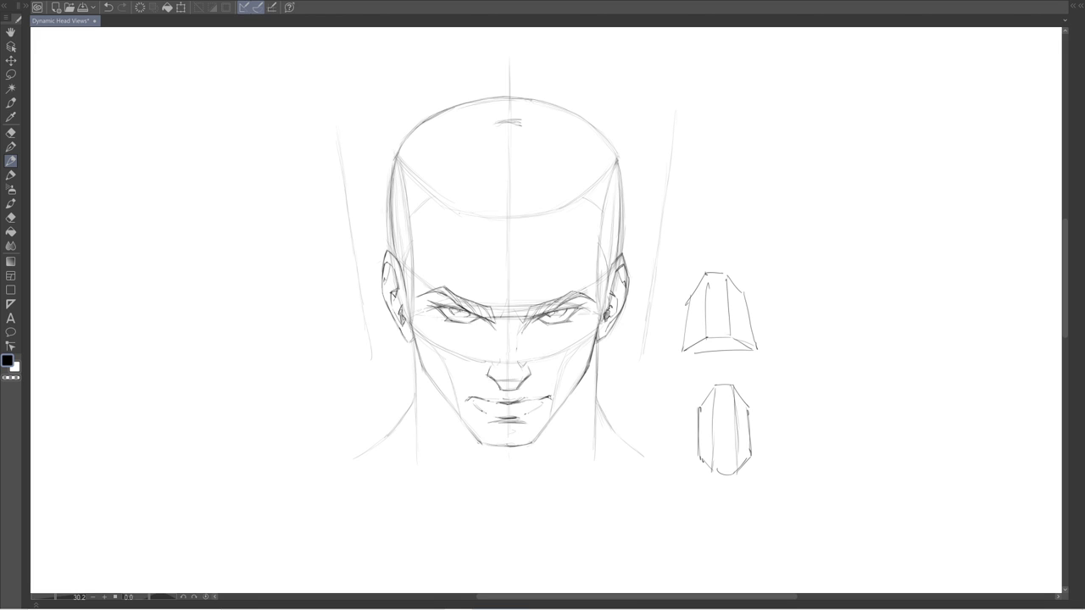
pyautogui.moveTo(582, 377); pyautogui.dragTo(568, 397)
pyautogui.moveTo(555, 413); pyautogui.dragTo(542, 435)
pyautogui.moveTo(411, 316); pyautogui.dragTo(423, 369)
pyautogui.moveTo(434, 384); pyautogui.dragTo(444, 398)
pyautogui.moveTo(609, 145); pyautogui.dragTo(621, 213)
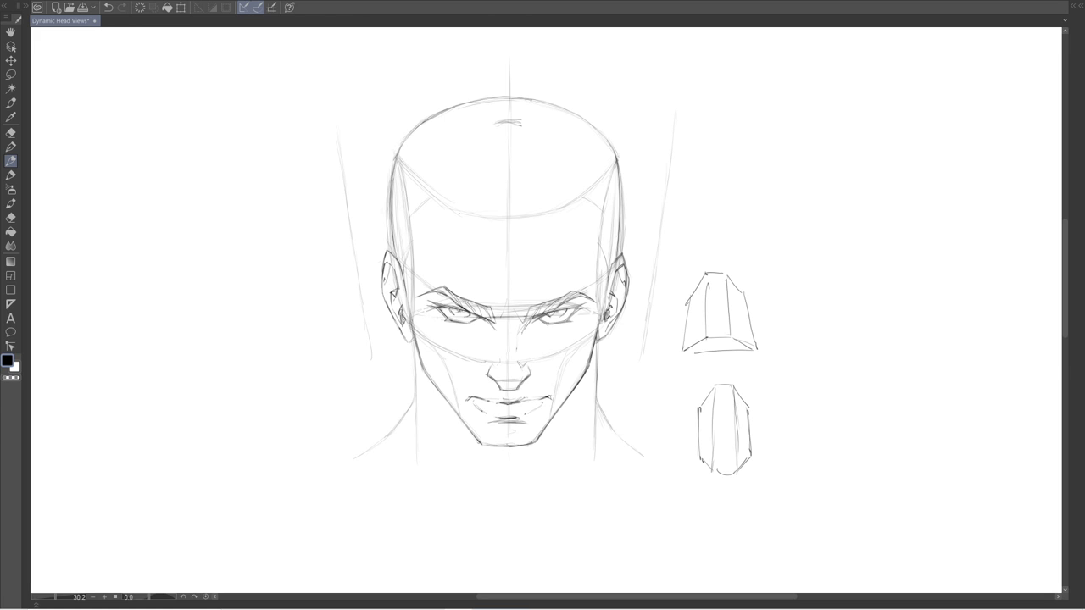
pyautogui.moveTo(394, 167); pyautogui.dragTo(391, 236)
# Erase the loose outer lines along both sides of the skull and the two nose examples beside the head
pyautogui.click(11, 217)
pyautogui.moveTo(397, 153)
pyautogui.mouseDown()
pyautogui.moveTo(383, 201)
pyautogui.moveTo(390, 245)
pyautogui.mouseUp()
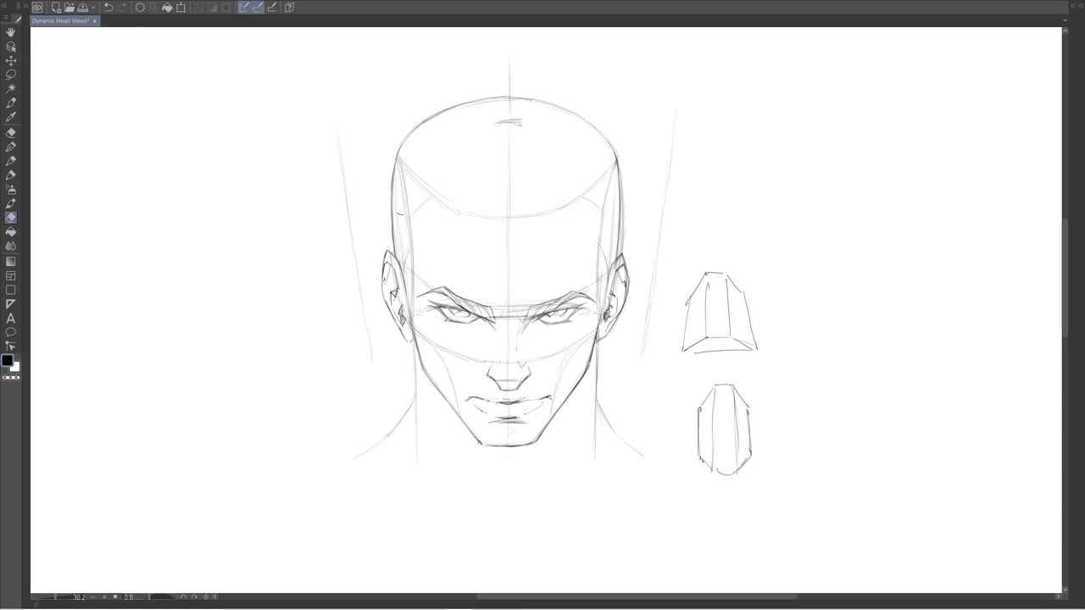
pyautogui.moveTo(622, 160); pyautogui.dragTo(621, 246)
pyautogui.moveTo(708, 288)
pyautogui.mouseDown()
pyautogui.moveTo(702, 380)
pyautogui.moveTo(685, 301)
pyautogui.moveTo(686, 411)
pyautogui.moveTo(738, 432)
pyautogui.moveTo(721, 258)
pyautogui.moveTo(733, 373)
pyautogui.moveTo(750, 418)
pyautogui.moveTo(704, 294)
pyautogui.moveTo(709, 465)
pyautogui.mouseUp()
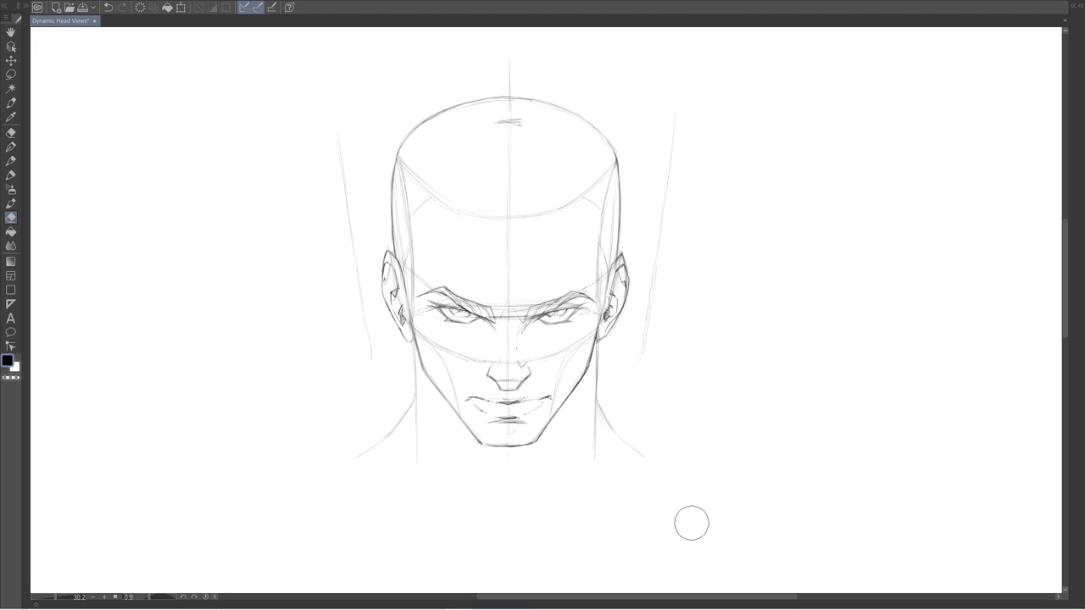
# Darken the curved top outline of the skull and erase the stray lines just above it
pyautogui.click(12, 161)
pyautogui.moveTo(471, 100); pyautogui.dragTo(424, 122)
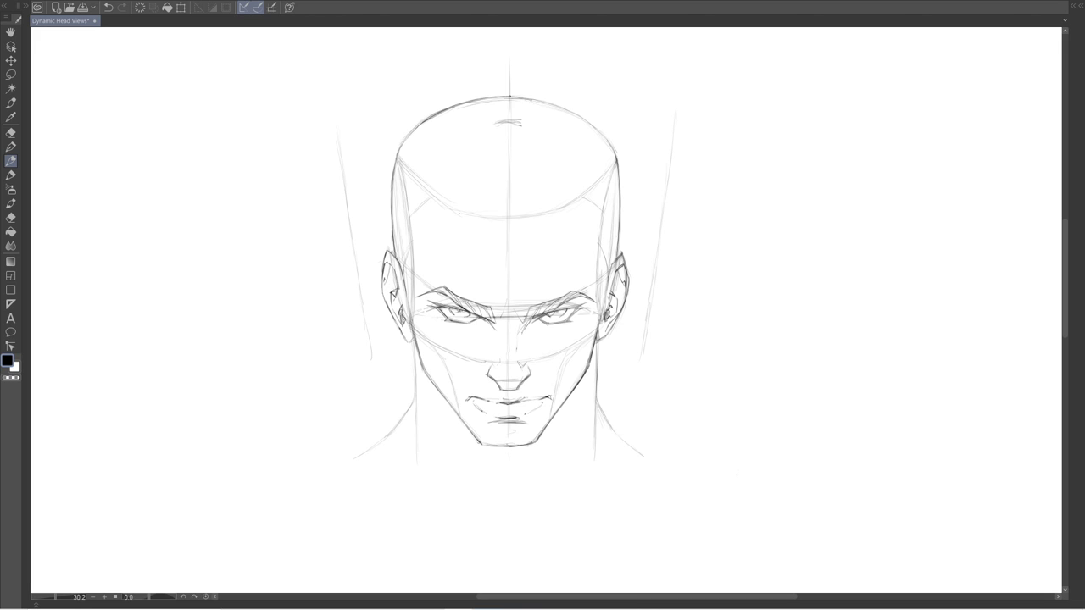
pyautogui.moveTo(519, 96); pyautogui.dragTo(540, 100)
pyautogui.moveTo(411, 133); pyautogui.dragTo(428, 120)
pyautogui.click(11, 217)
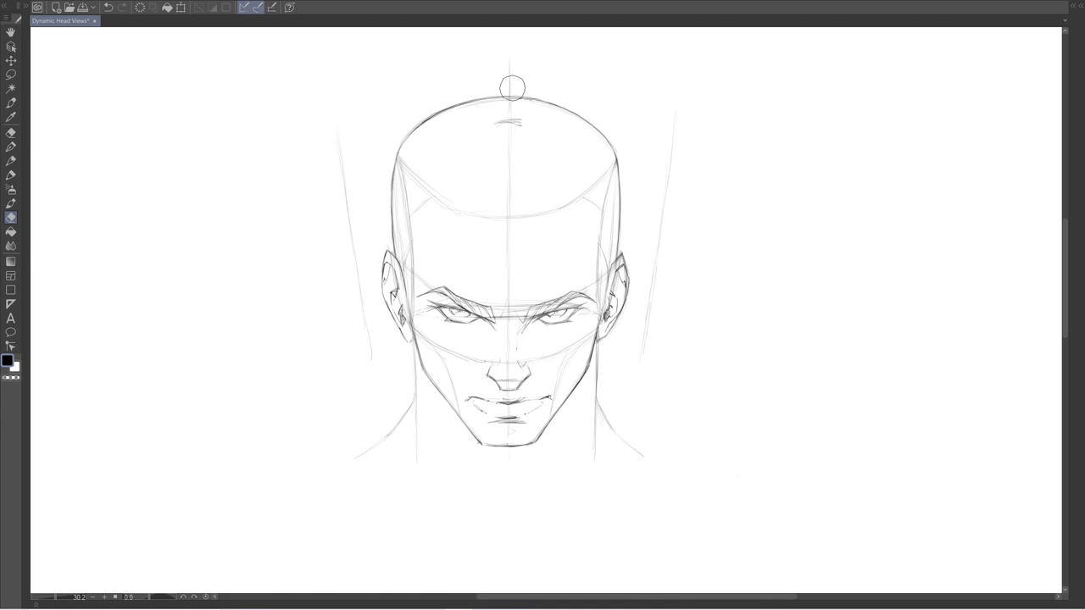
pyautogui.moveTo(532, 88)
pyautogui.mouseDown()
pyautogui.moveTo(556, 92)
pyautogui.moveTo(521, 92)
pyautogui.moveTo(546, 92)
pyautogui.mouseUp()
pyautogui.hotkey('ctrl', 'z')
pyautogui.moveTo(514, 91); pyautogui.dragTo(525, 95)
# Darken the neck lines below both ears, undoing the last stroke on the viewer's-right side
pyautogui.click(12, 160)
pyautogui.moveTo(411, 341); pyautogui.dragTo(415, 386)
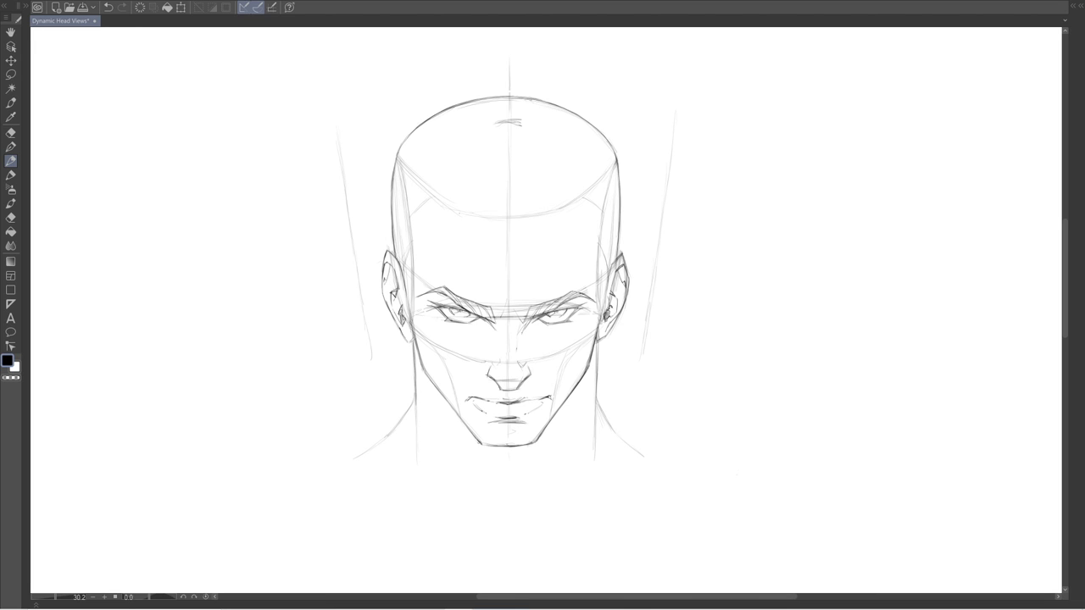
pyautogui.moveTo(416, 407); pyautogui.dragTo(416, 430)
pyautogui.moveTo(599, 338)
pyautogui.mouseDown()
pyautogui.moveTo(595, 392)
pyautogui.moveTo(617, 436)
pyautogui.mouseUp()
pyautogui.hotkey('ctrl', 'z')
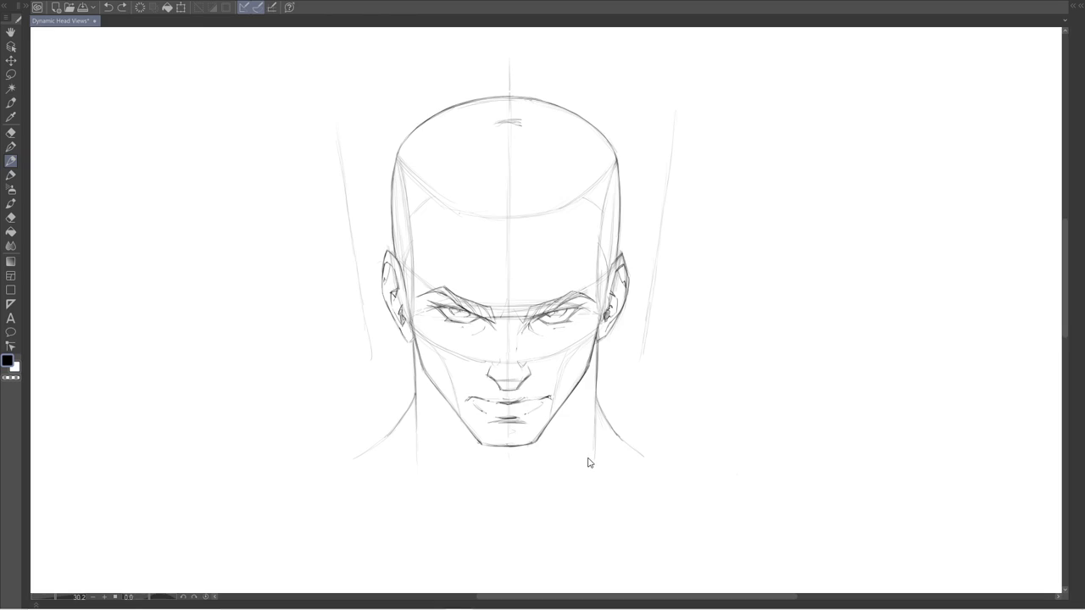